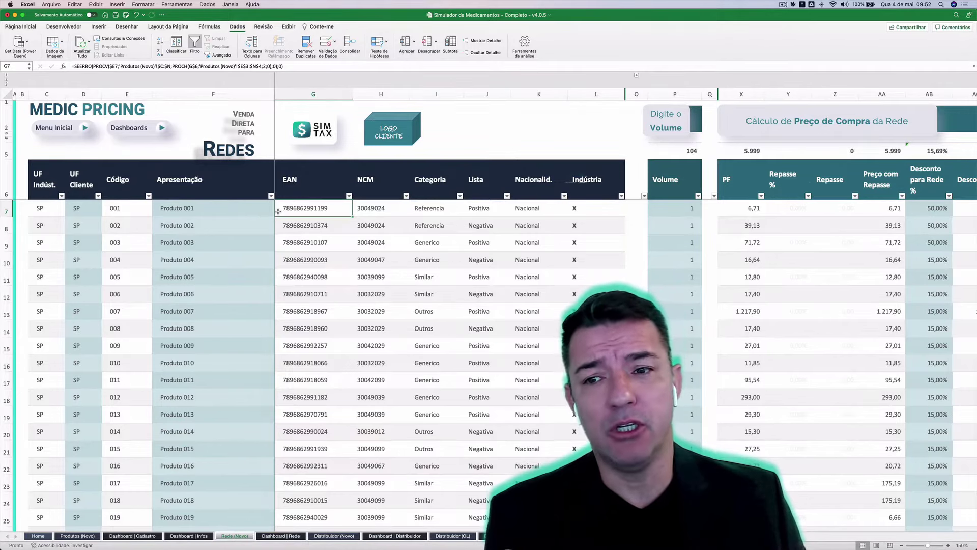
Step: Look through the first five product entries in the Apresentação column
left_click(242, 210)
left_click(240, 228)
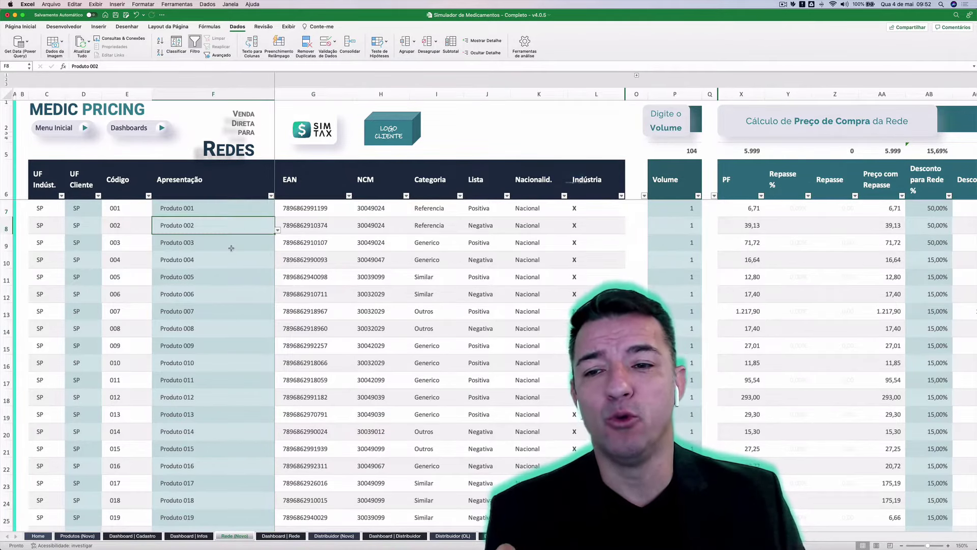
left_click(230, 248)
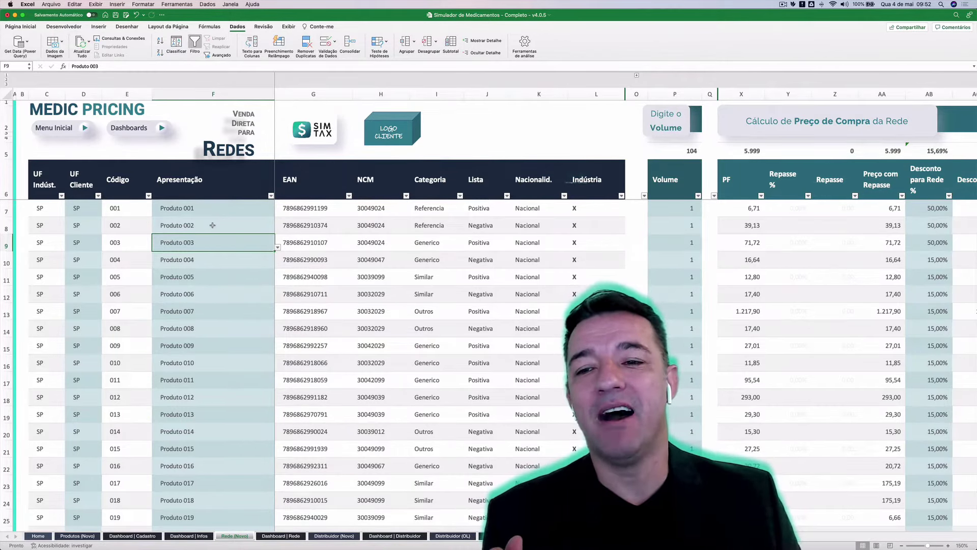
left_click(213, 225)
left_click(216, 249)
left_click(217, 262)
left_click(214, 275)
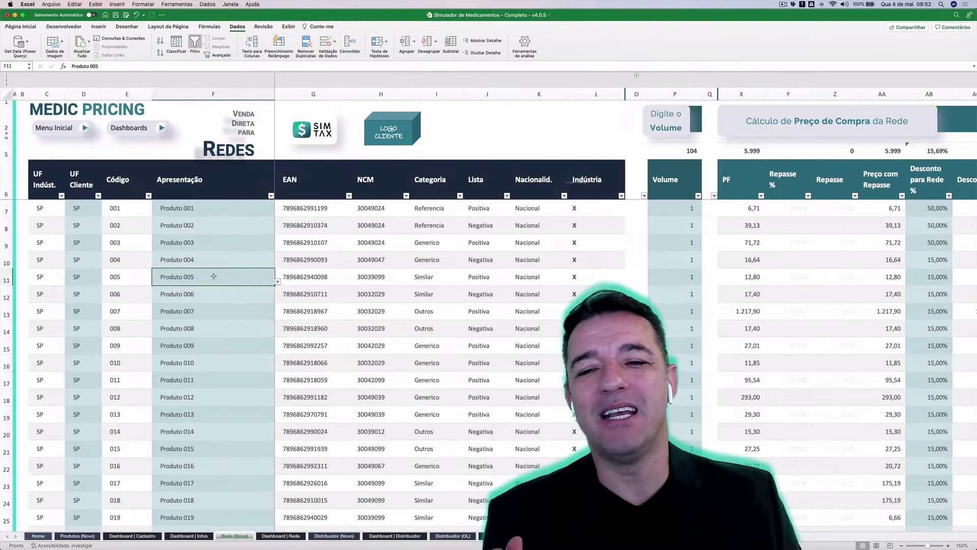
left_click(212, 207)
left_click(211, 224)
left_click(213, 240)
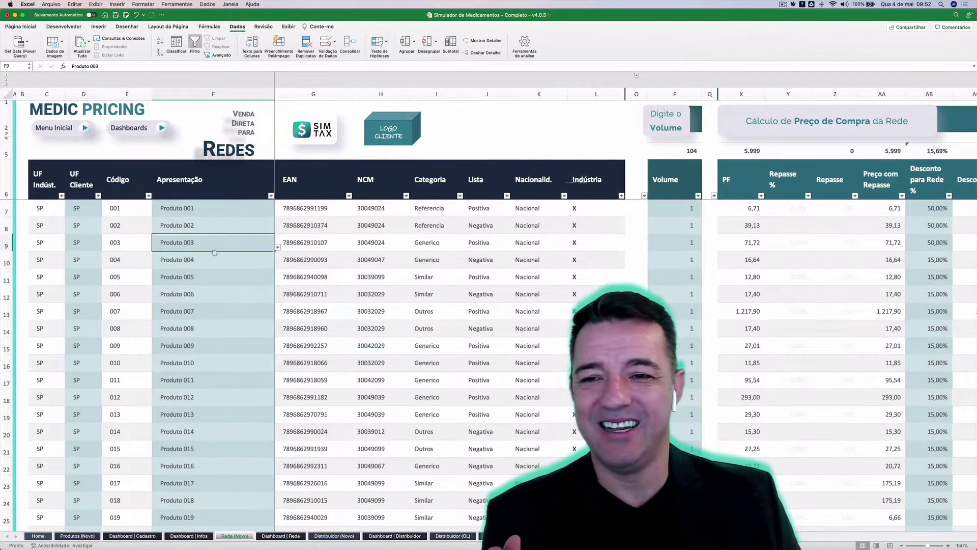
left_click(212, 261)
left_click(211, 277)
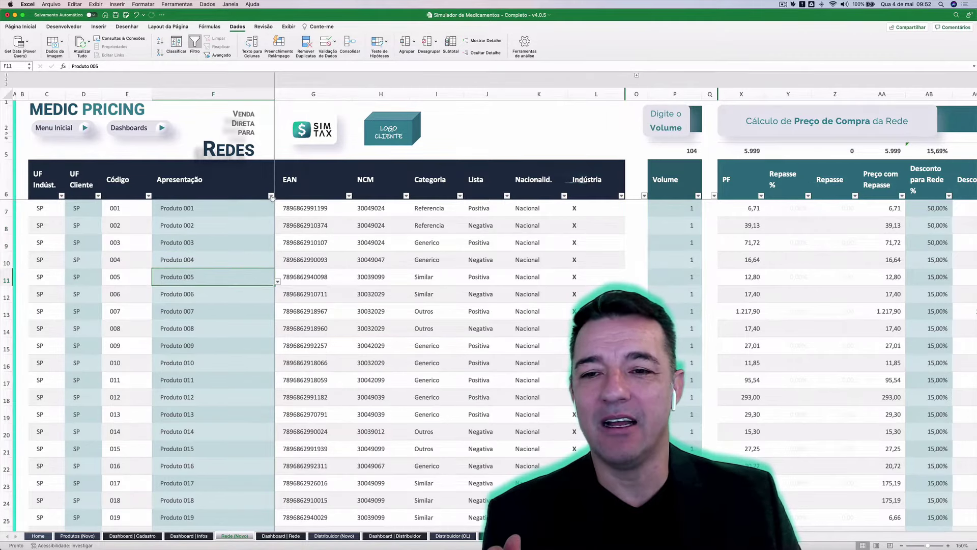
Step: Filter the Apresentação column to show only Produto 001 through Produto 005
left_click(271, 195)
left_click(301, 283)
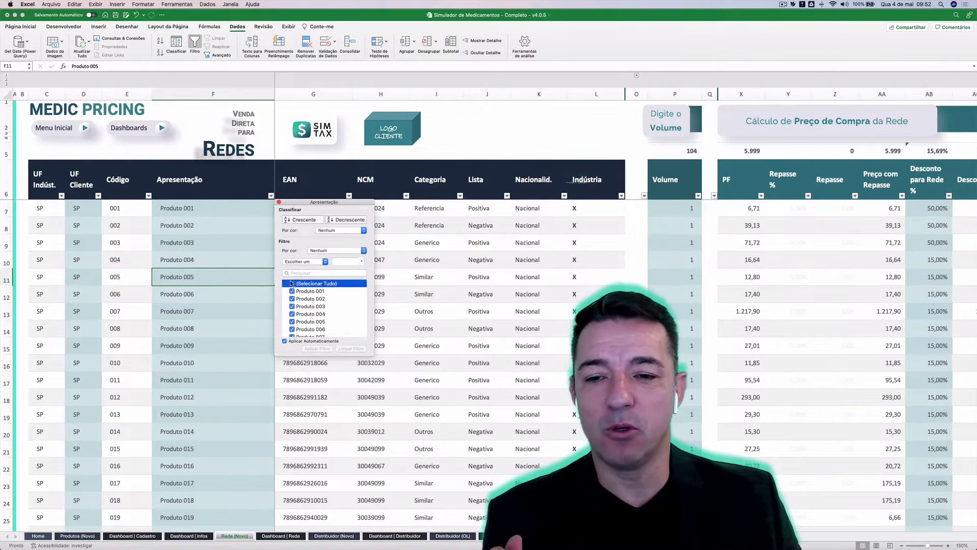
left_click(321, 290)
left_click(319, 319)
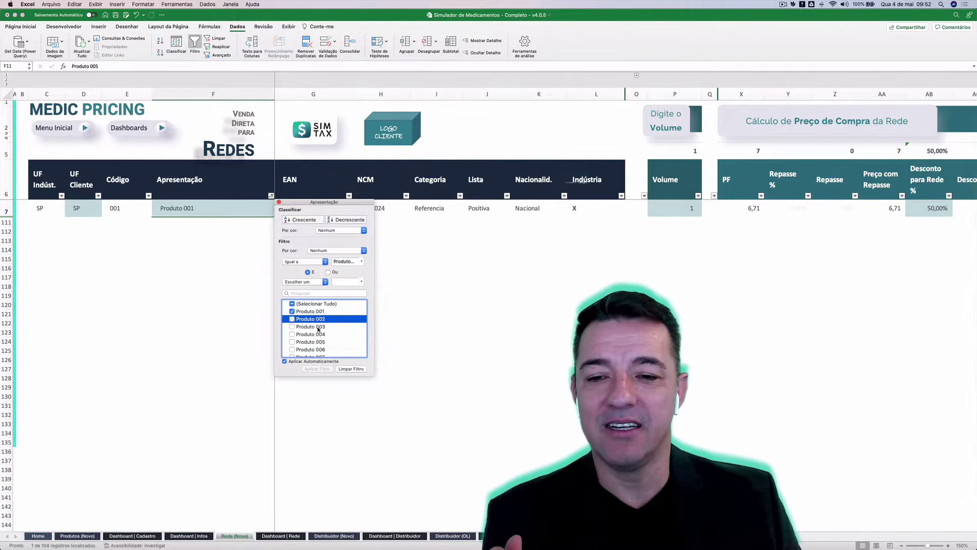
left_click(318, 326)
left_click(319, 336)
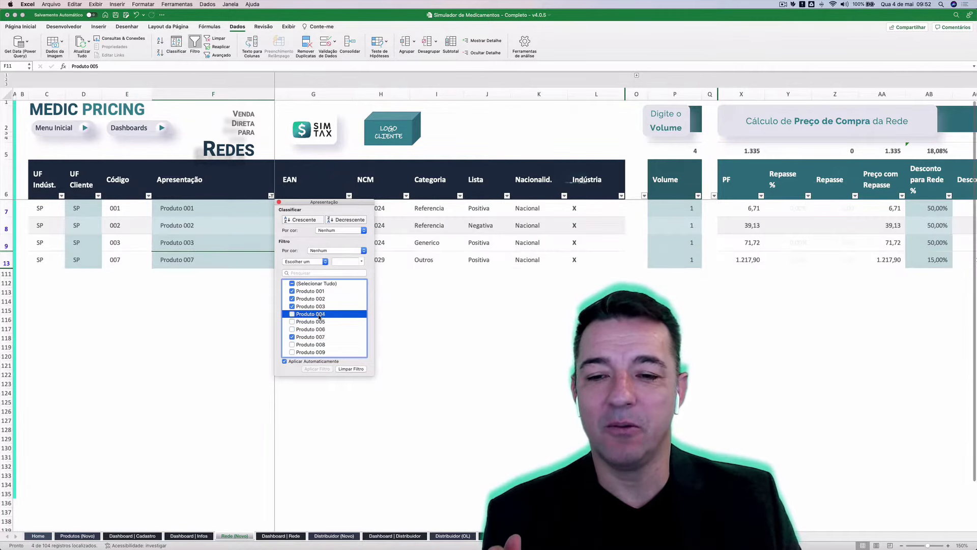
left_click(319, 314)
left_click(319, 322)
left_click(319, 337)
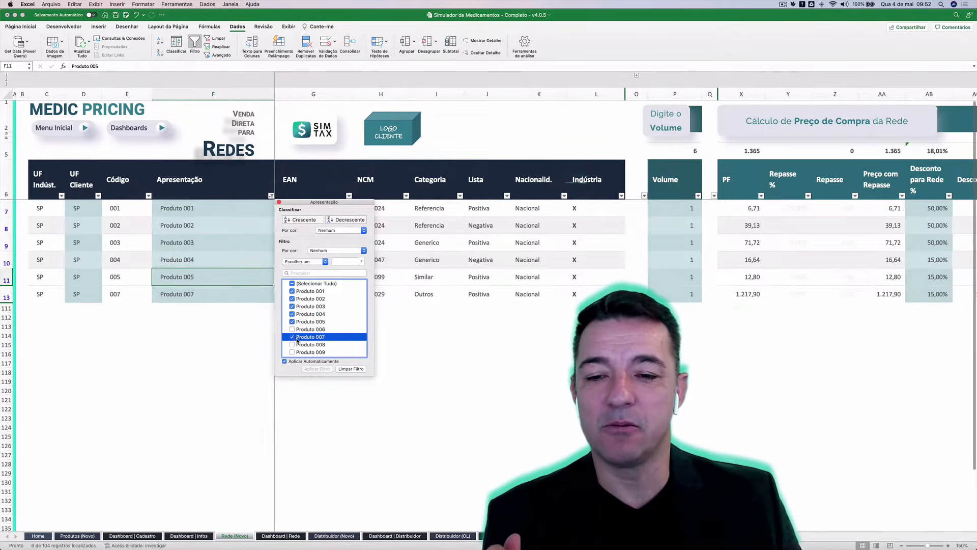
left_click(207, 324)
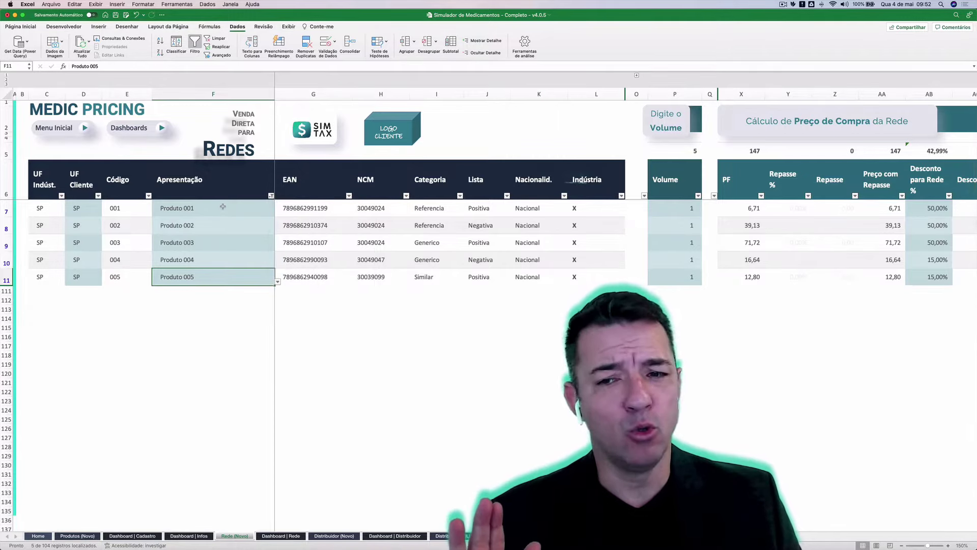
Step: Review the UF Cliente cells of the filtered products and browse the states offered for Produto 001
left_click(219, 226)
left_click(219, 238)
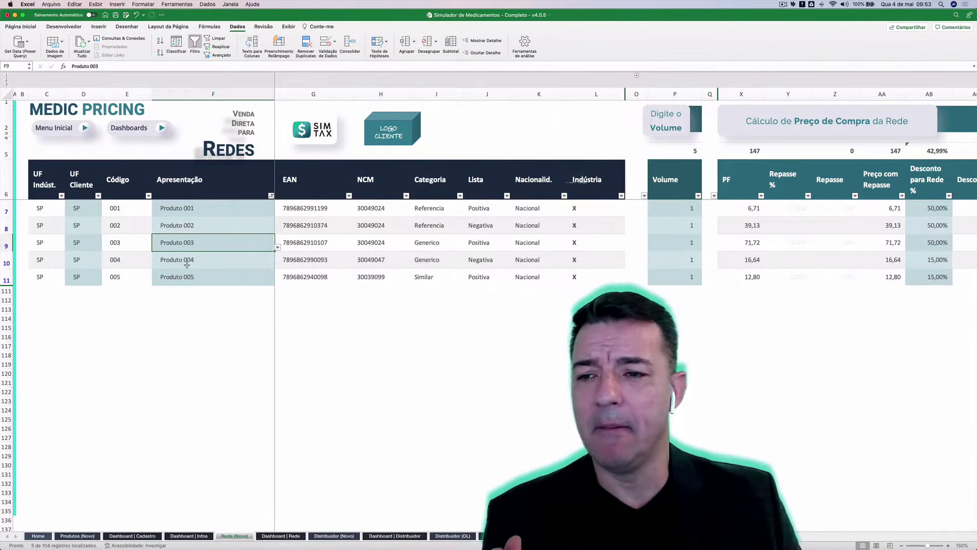
left_click(81, 215)
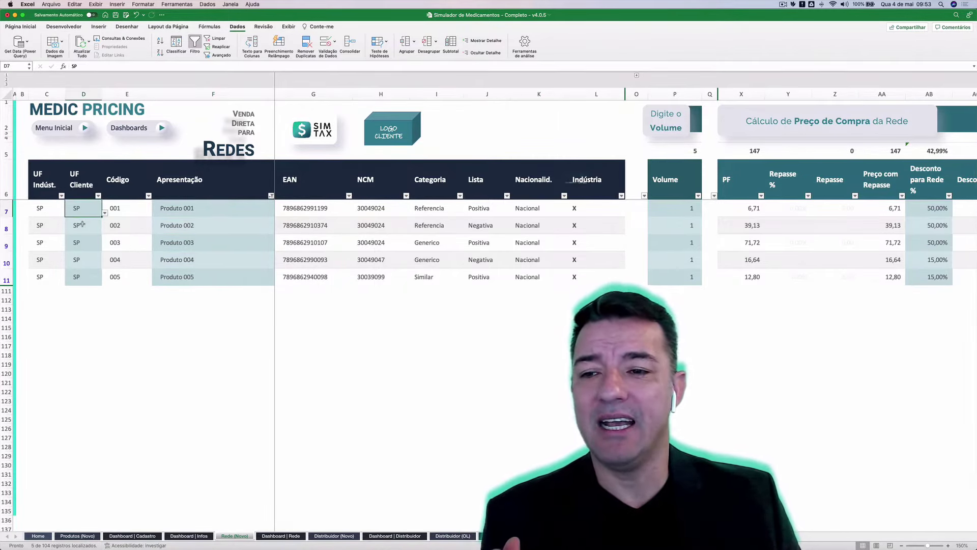
left_click(83, 226)
left_click(87, 246)
left_click(89, 256)
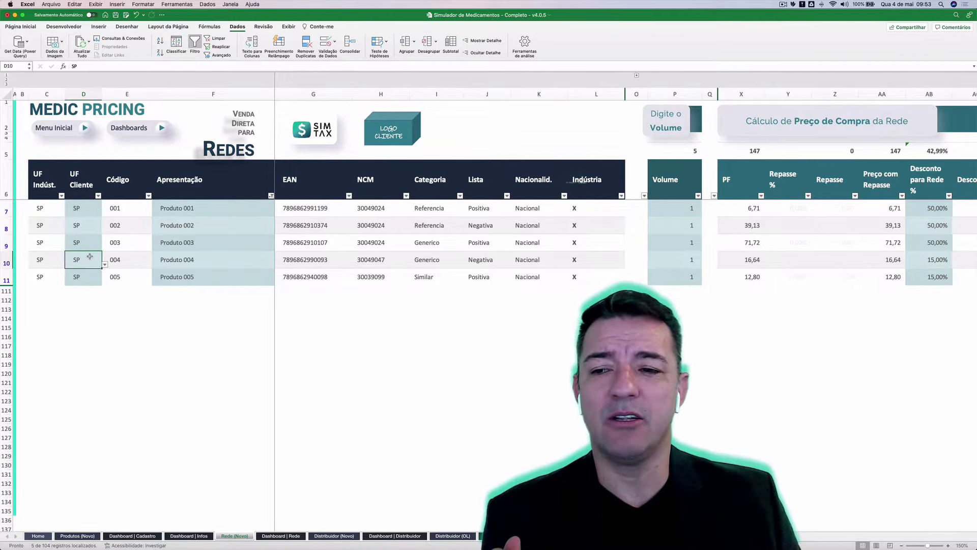
left_click(88, 277)
left_click(92, 214)
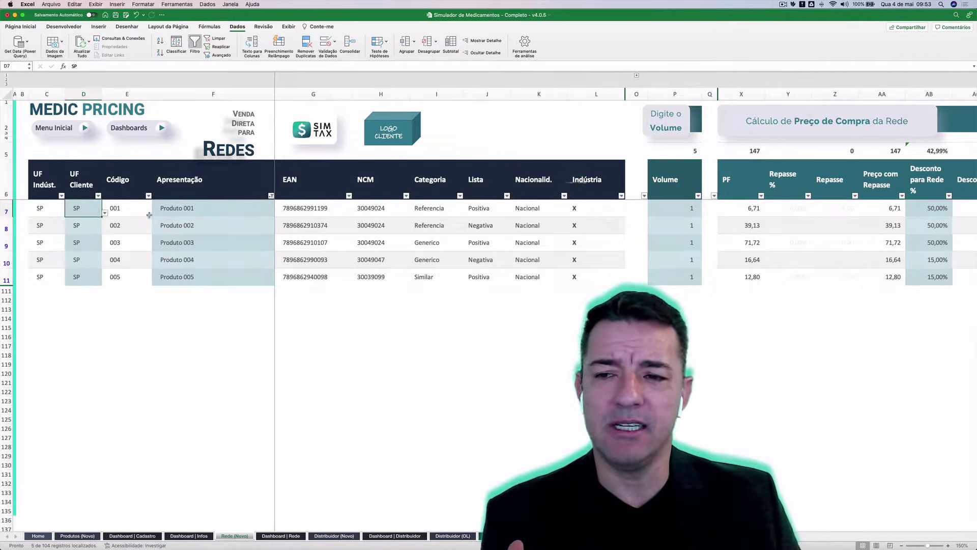
left_click(104, 213)
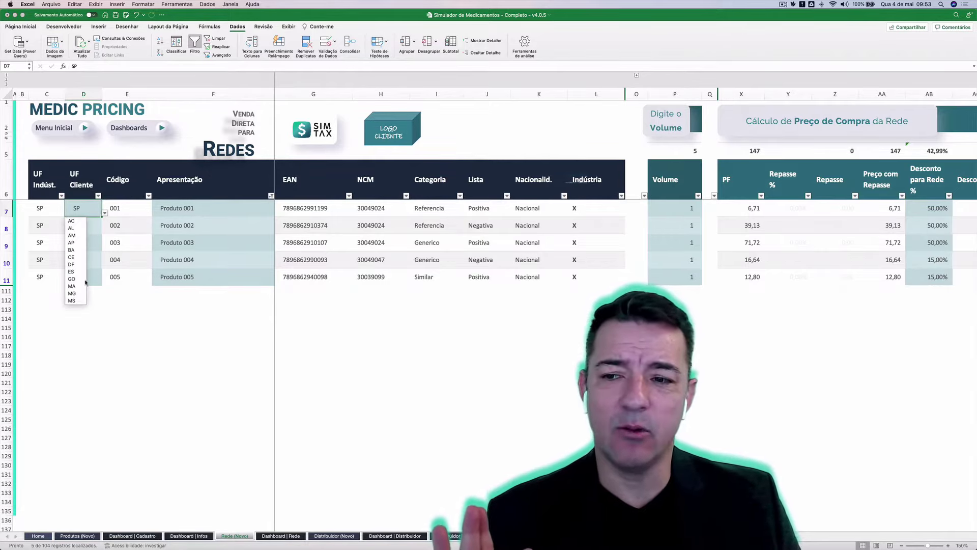
scroll(75, 260, "down", 5)
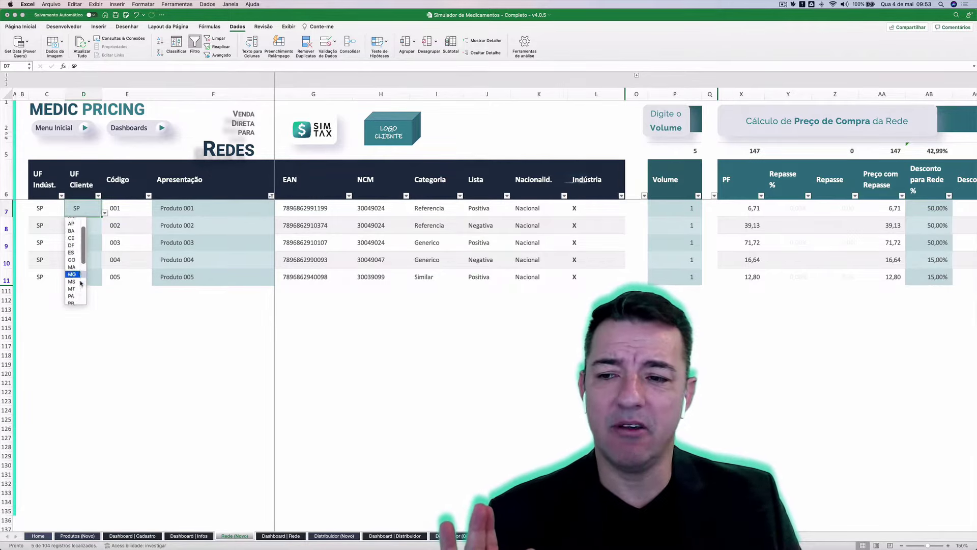
left_click(146, 214)
Step: Switch the first row's product to Produto 003 and back to Produto 001
left_click(208, 211)
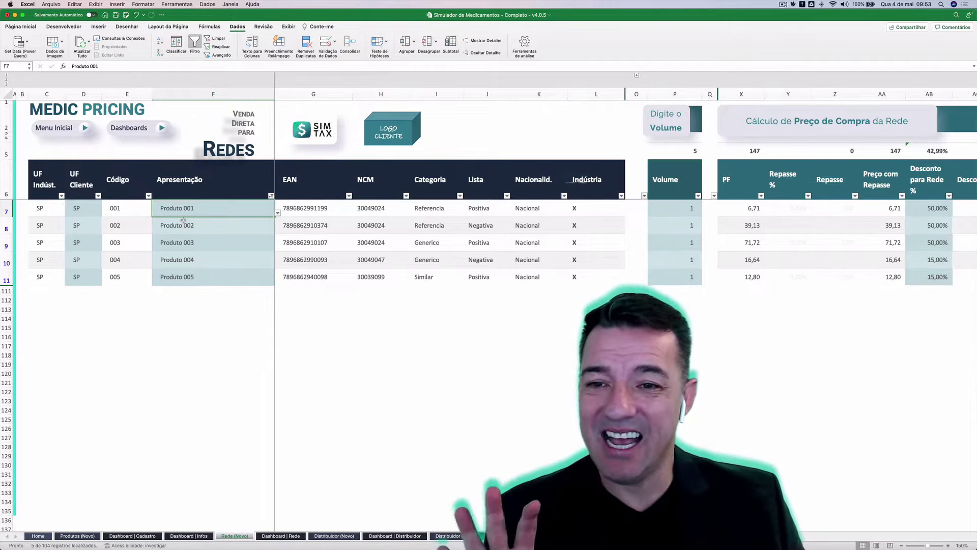
left_click(278, 213)
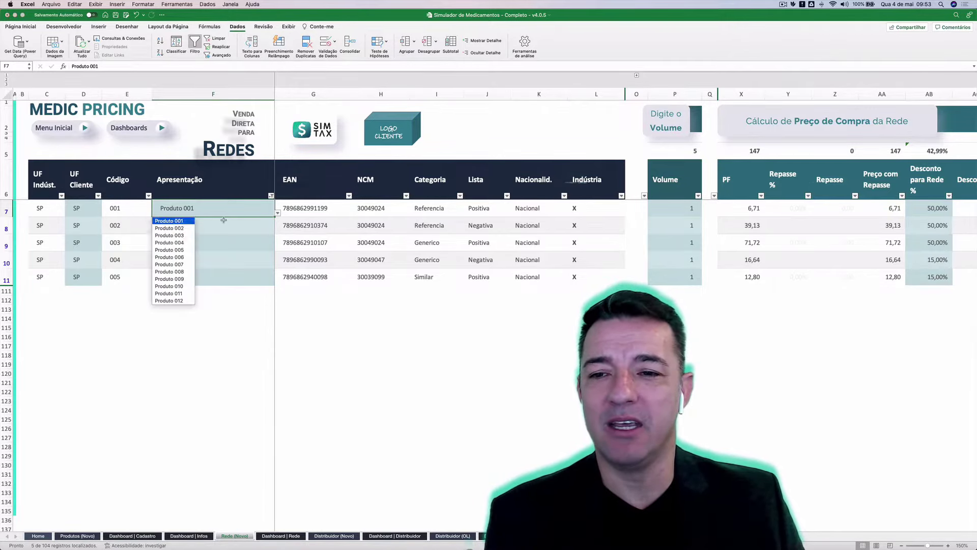
left_click(174, 235)
left_click(277, 214)
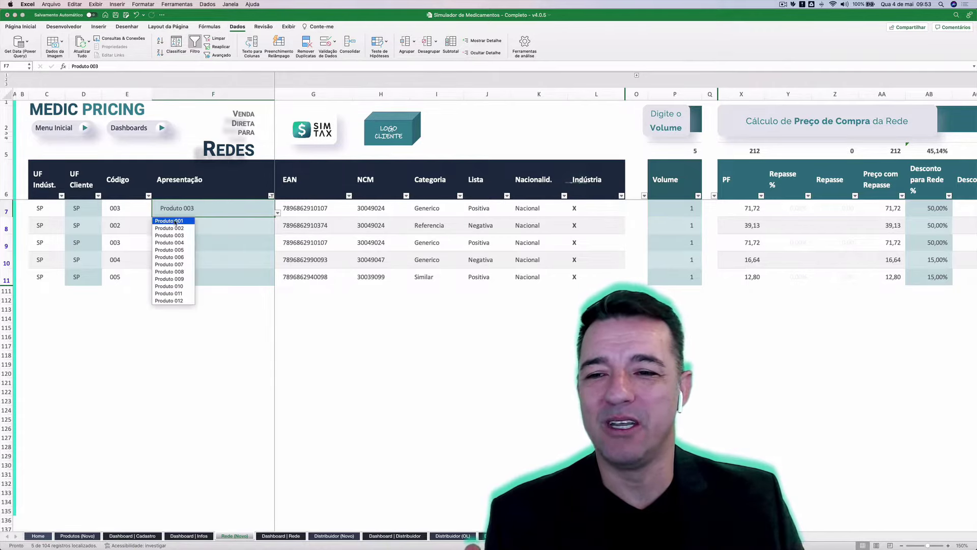
left_click(180, 221)
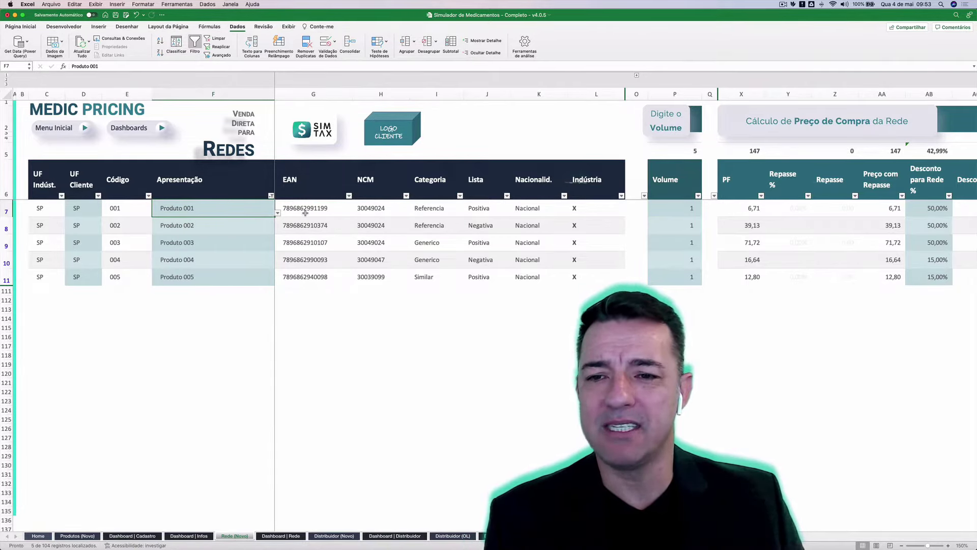
Step: Examine the UF Cliente and Apresentação columns, the EAN and NCM lookups, and the PF and Desconto para Rede % columns
left_click_drag(76, 208, 72, 284)
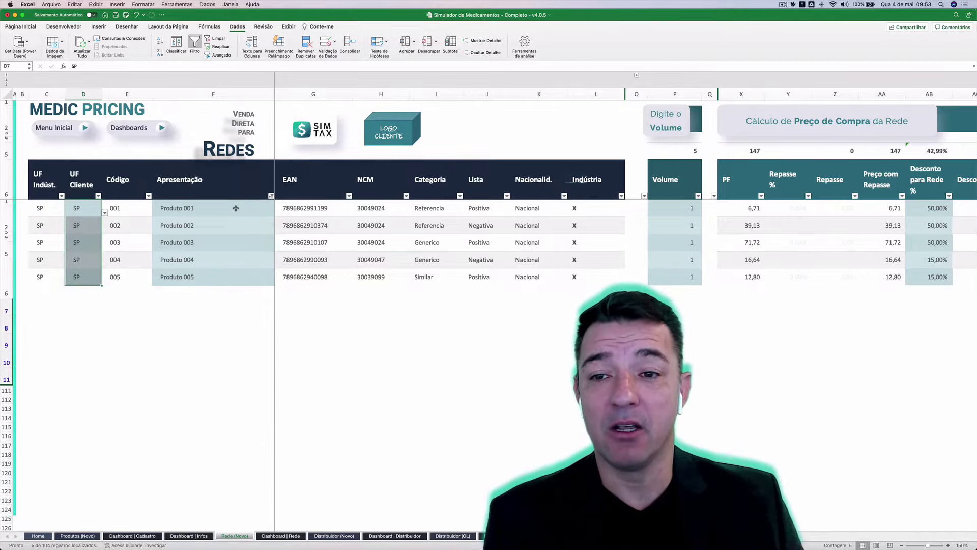
left_click_drag(244, 206, 241, 275)
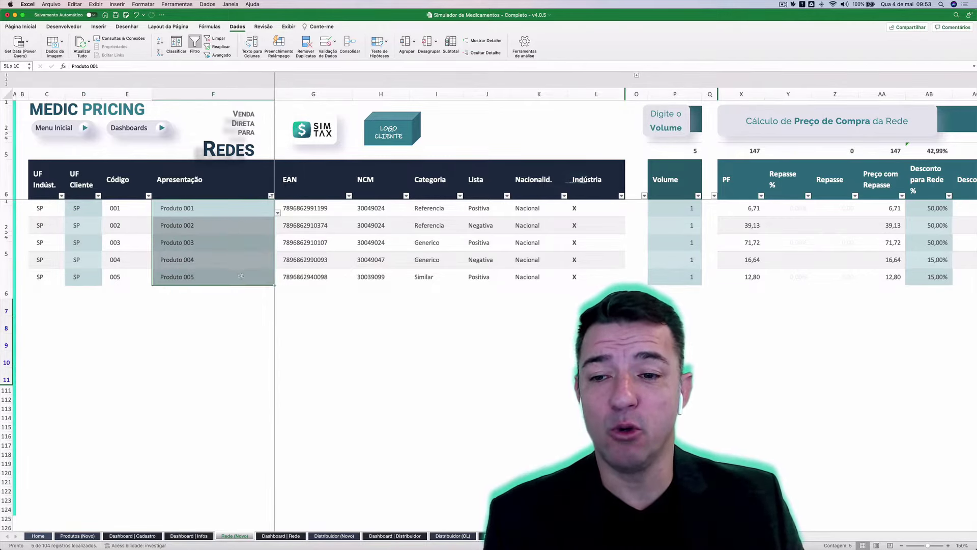
left_click(389, 224)
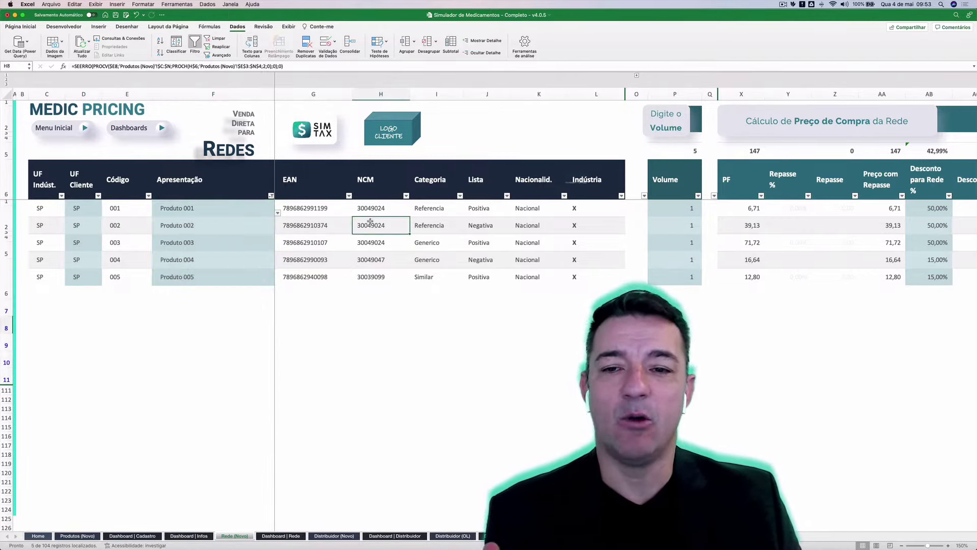
left_click(324, 211)
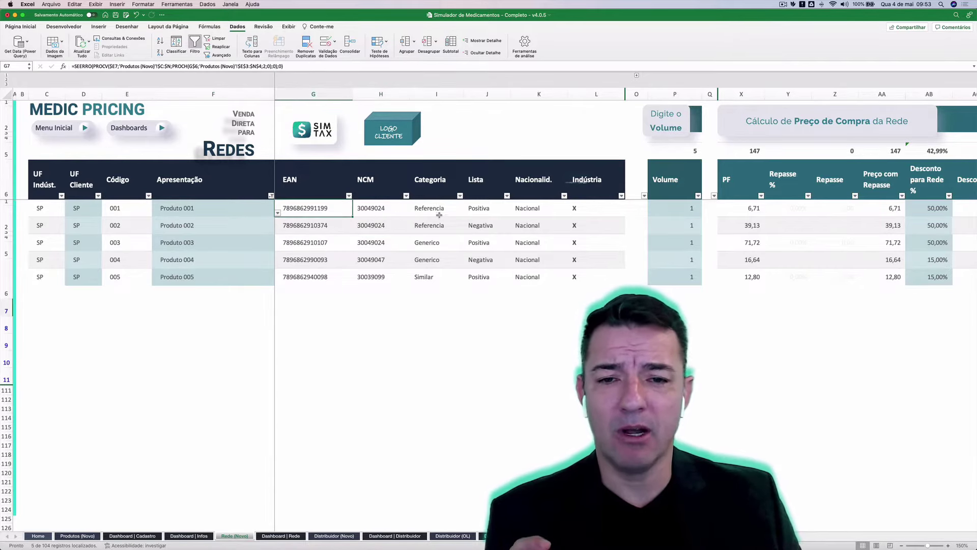
scroll(440, 215, "right", 10)
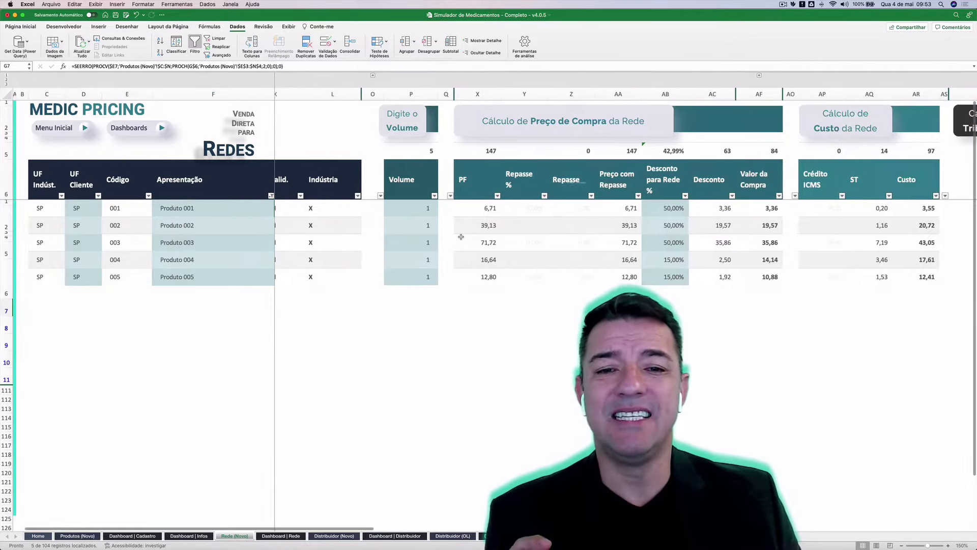
scroll(461, 236, "right", 3)
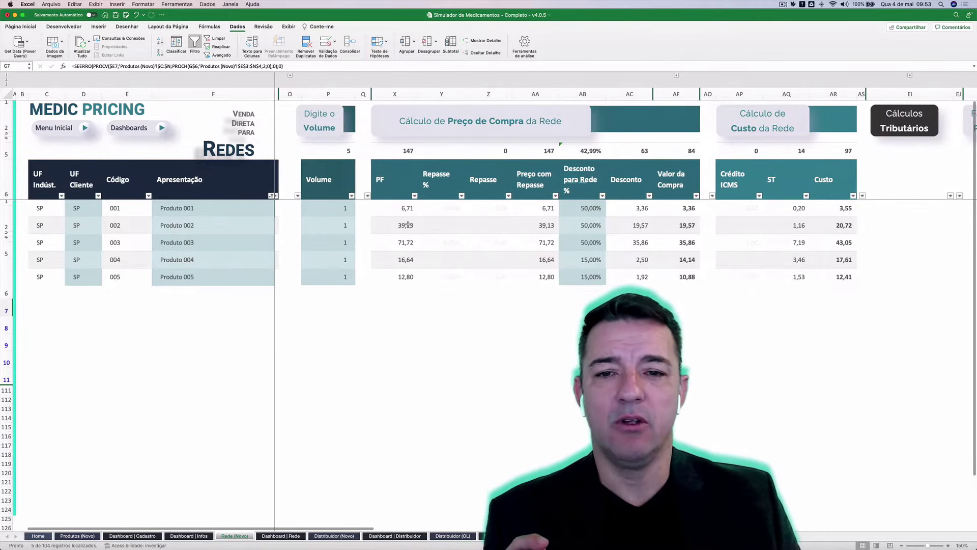
left_click(403, 210)
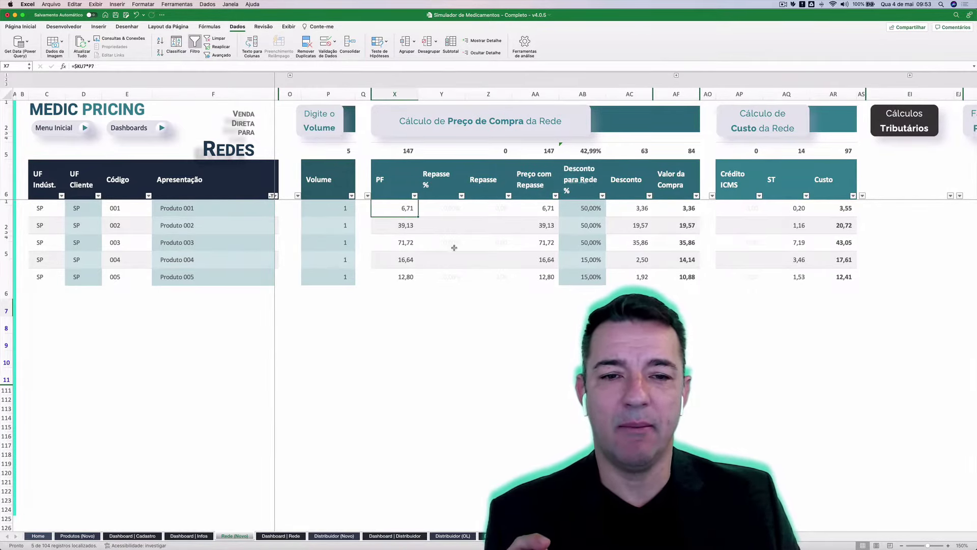
left_click(596, 259)
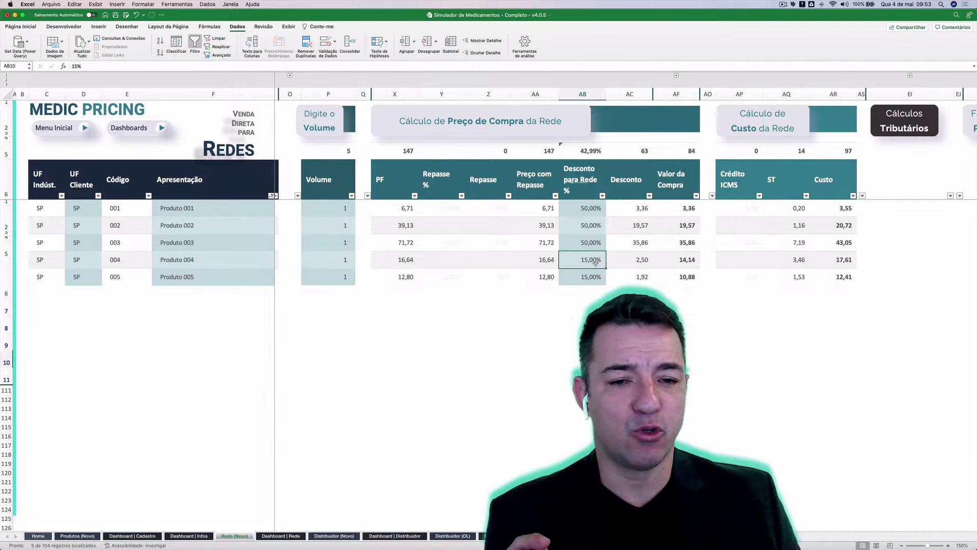
Step: Set Desconto para Rede % to 10% for Produto 001 and Produto 002
scroll(576, 257, "left", 4)
scroll(576, 257, "left", 3)
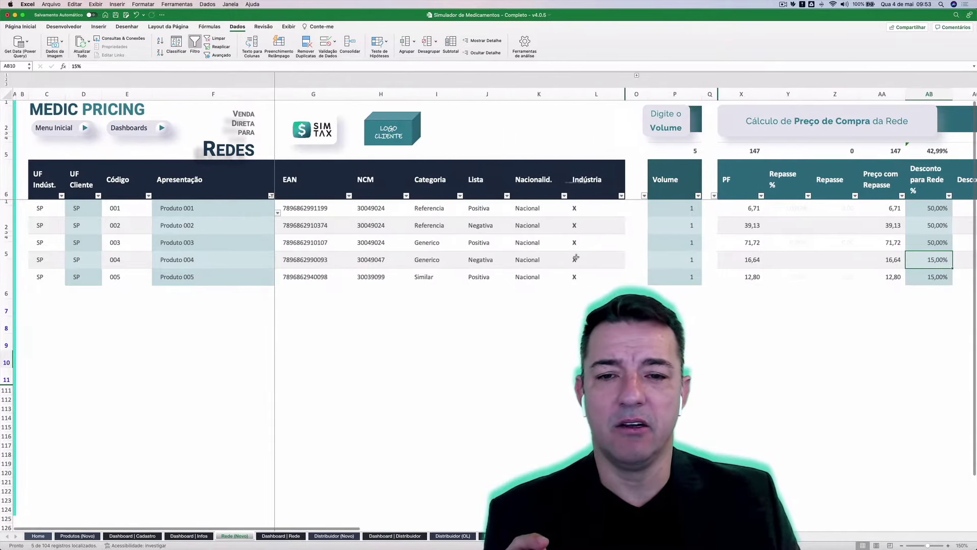
scroll(575, 255, "right", 4)
scroll(573, 253, "right", 2)
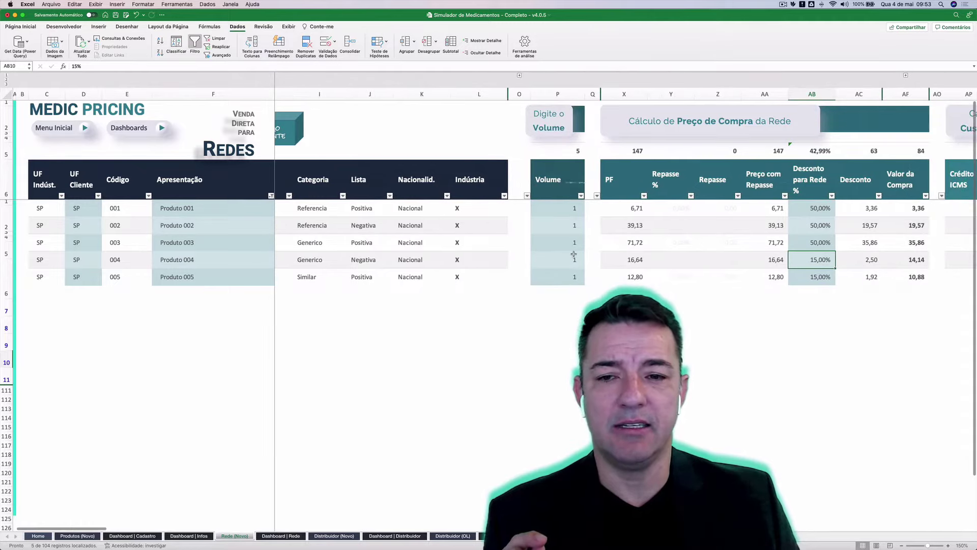
left_click(823, 211)
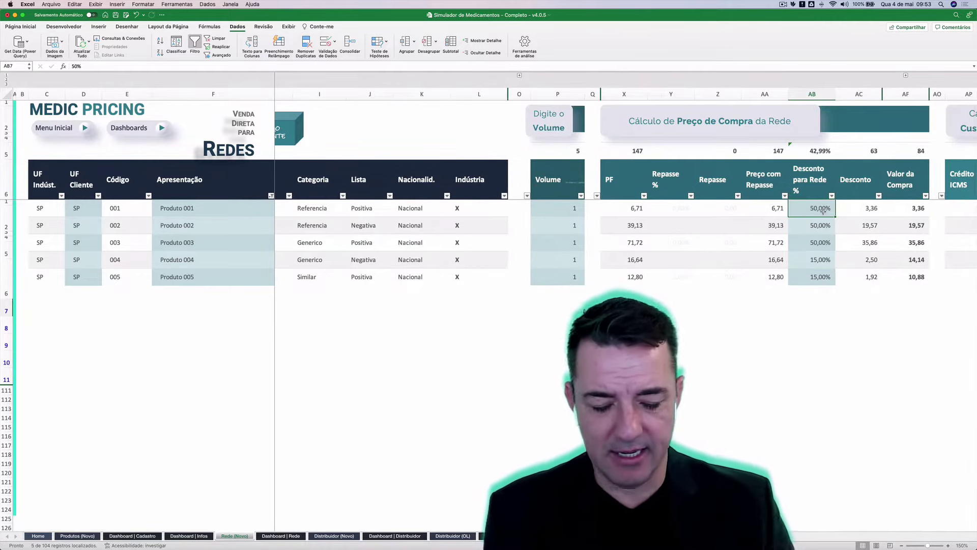
type("10%")
key("Return")
type("10%")
key("Return")
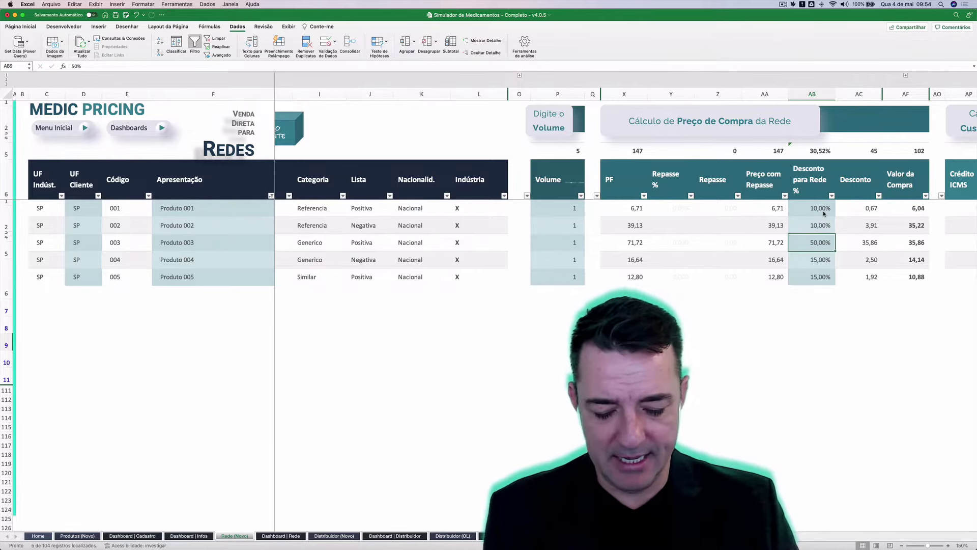
Step: Set Desconto para Rede % to 70% for Produto 003 and Produto 004, and to 80% for Produto 005
type("70%")
key("Return")
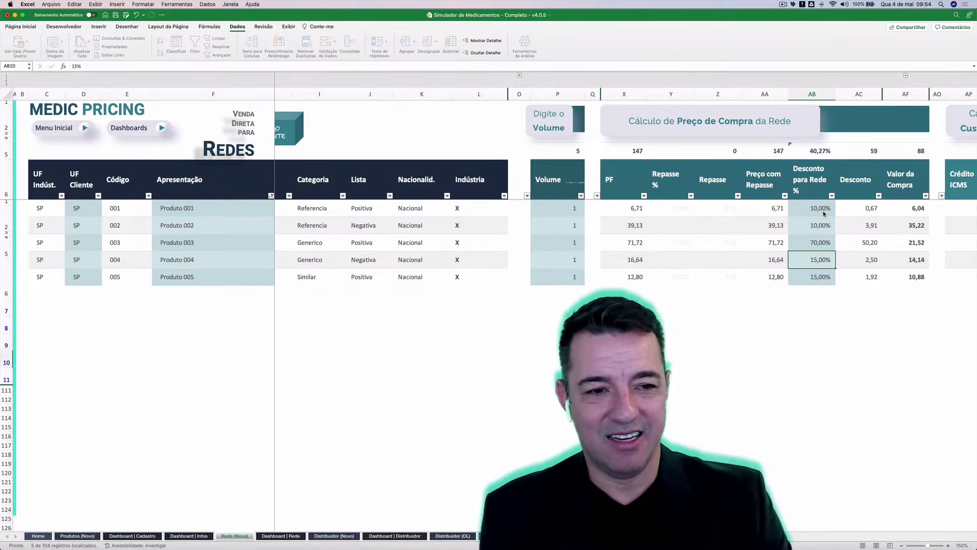
type("7%")
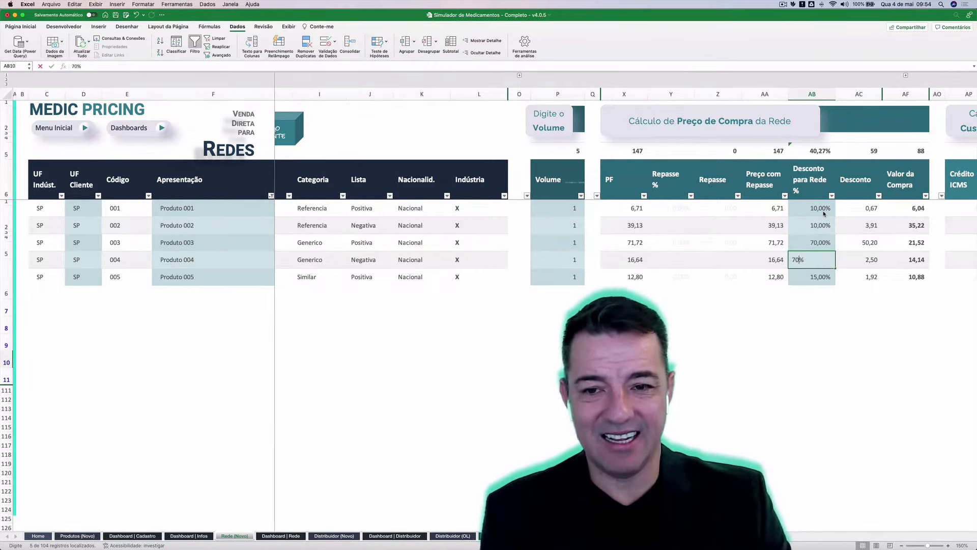
key("Return")
type("8%")
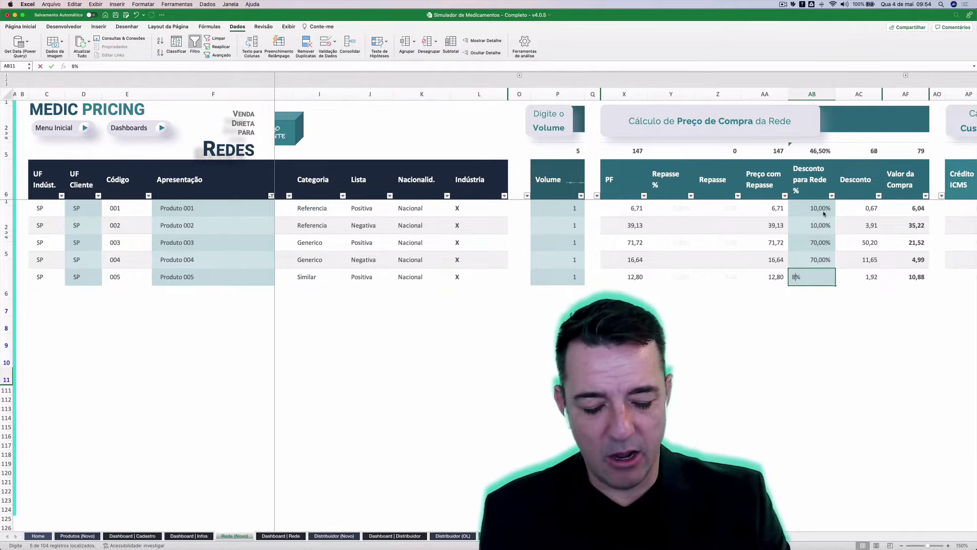
key("Return")
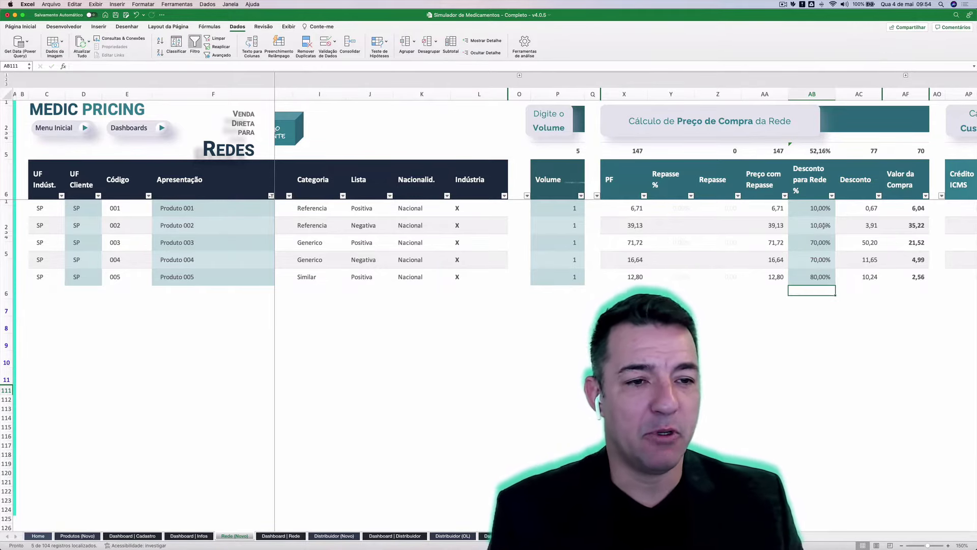
Step: Review the network discounts of Produto 001 and 002 and the Valor da Compra of the filtered products
scroll(792, 219, "right", 3)
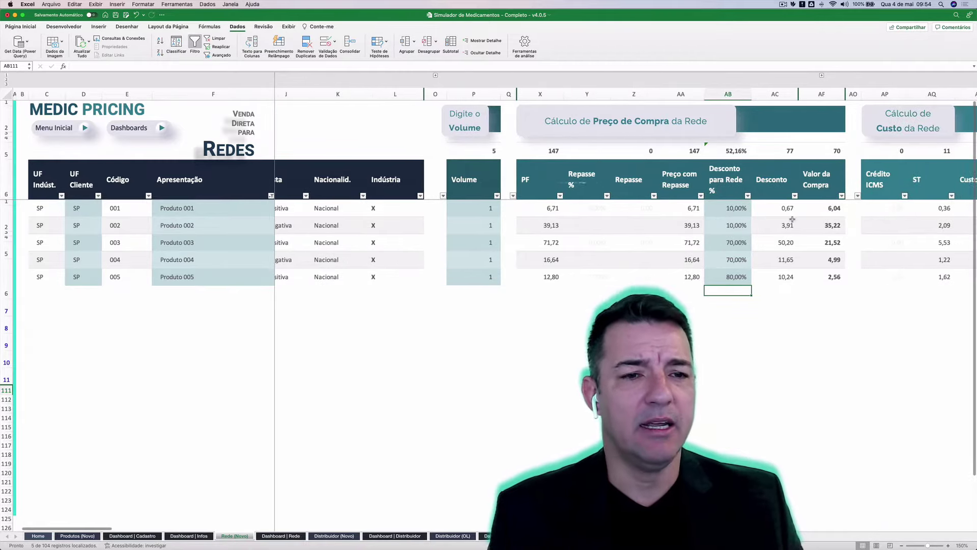
left_click(737, 212)
left_click(733, 224)
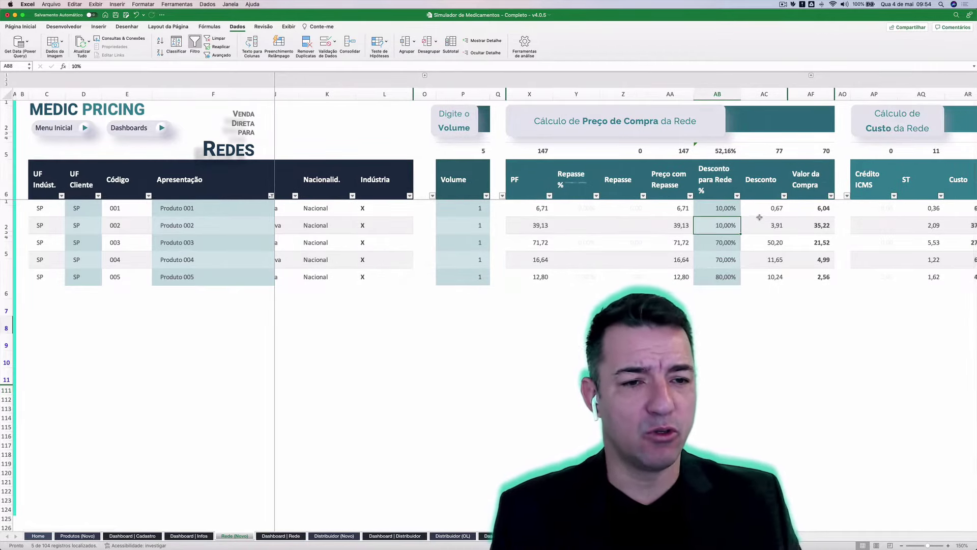
scroll(777, 220, "right", 3)
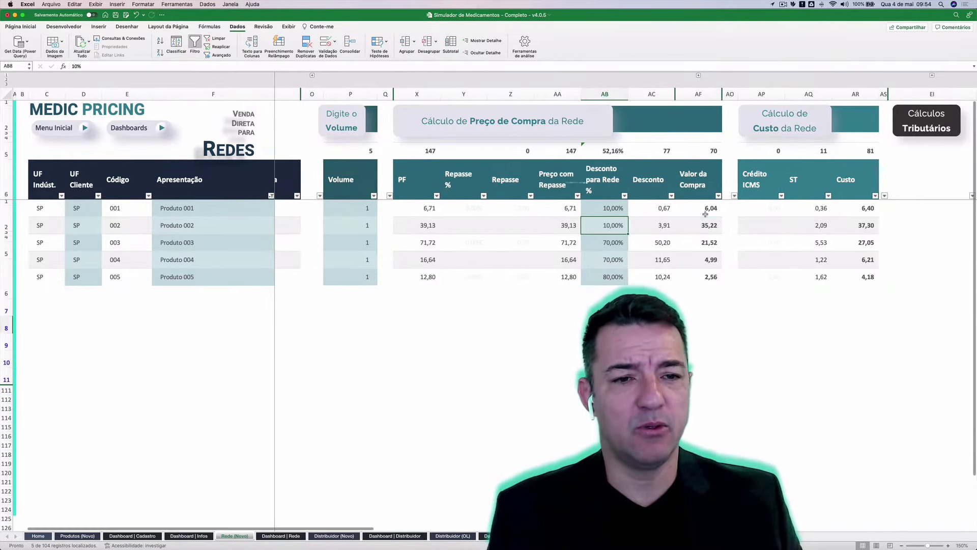
left_click(710, 212)
left_click(707, 225)
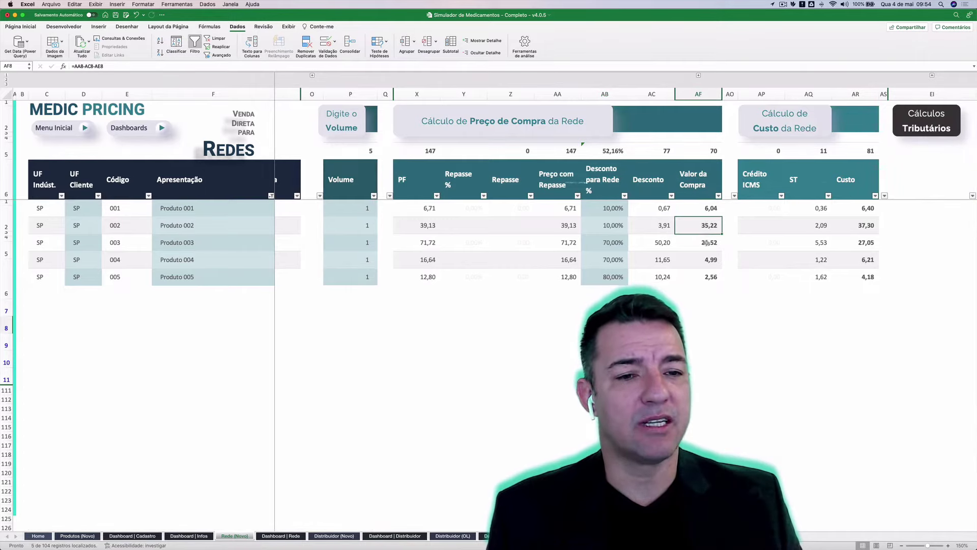
left_click(707, 243)
left_click(709, 260)
Step: Examine the Crédito ICMS, ST and Custo cells in the Cálculo de Custo da Rede block
left_click(763, 208)
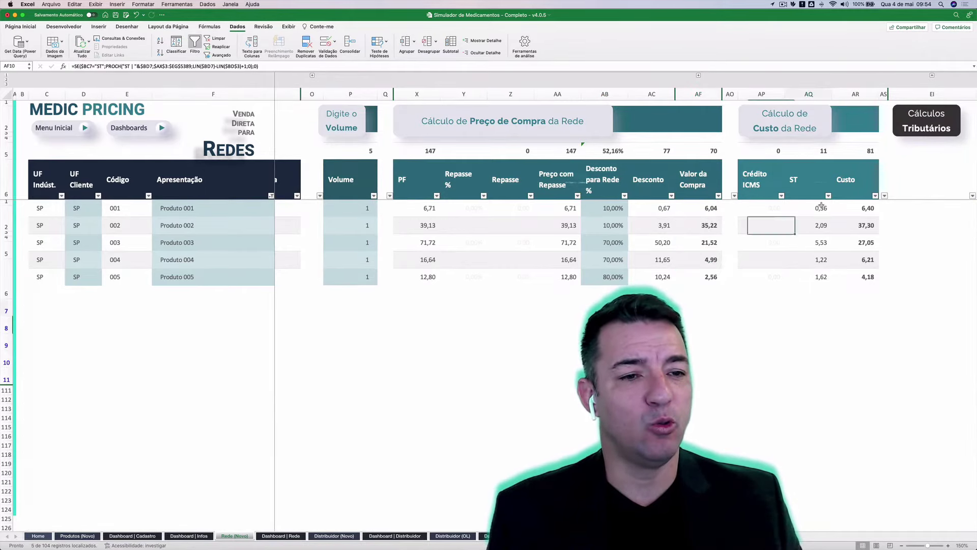
left_click(822, 214)
left_click(822, 224)
left_click(821, 243)
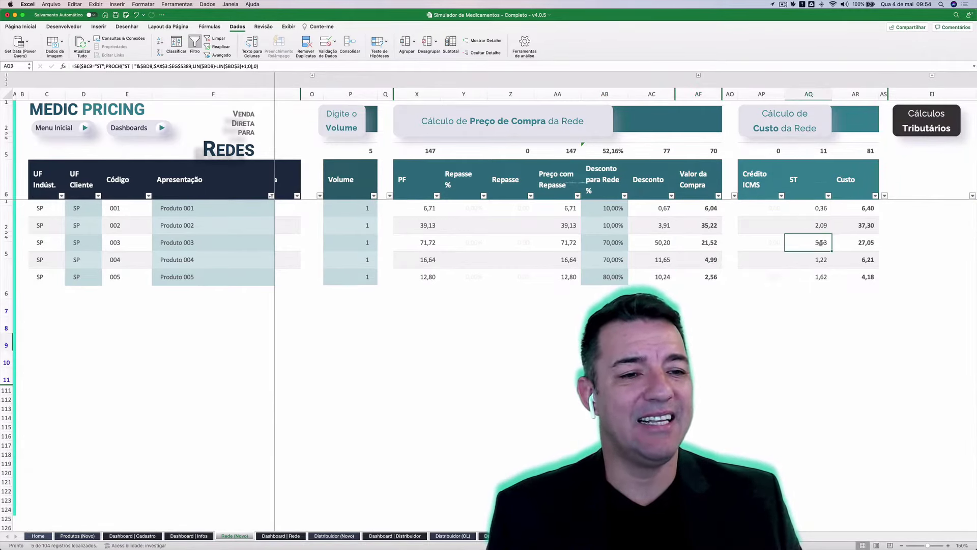
left_click(823, 260)
left_click(822, 277)
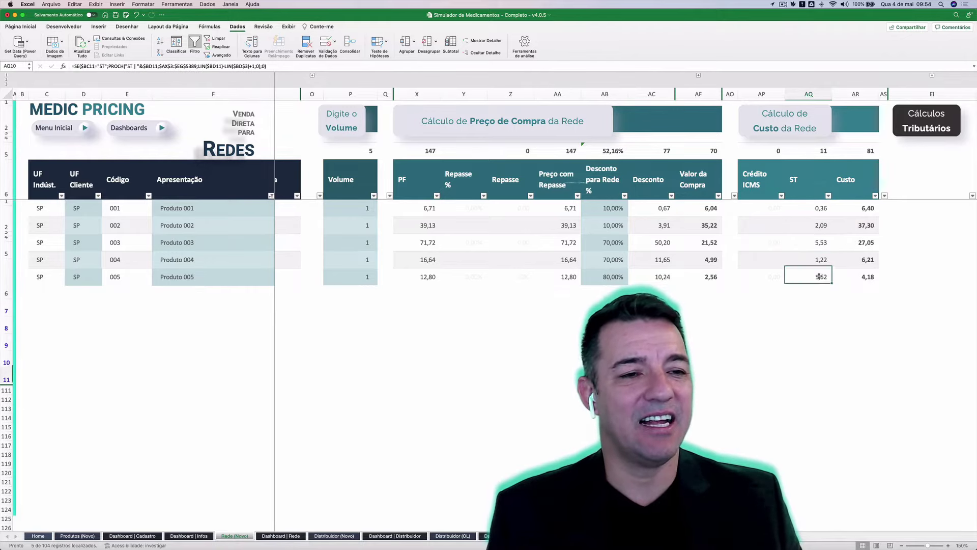
left_click(869, 209)
scroll(872, 216, "right", 10)
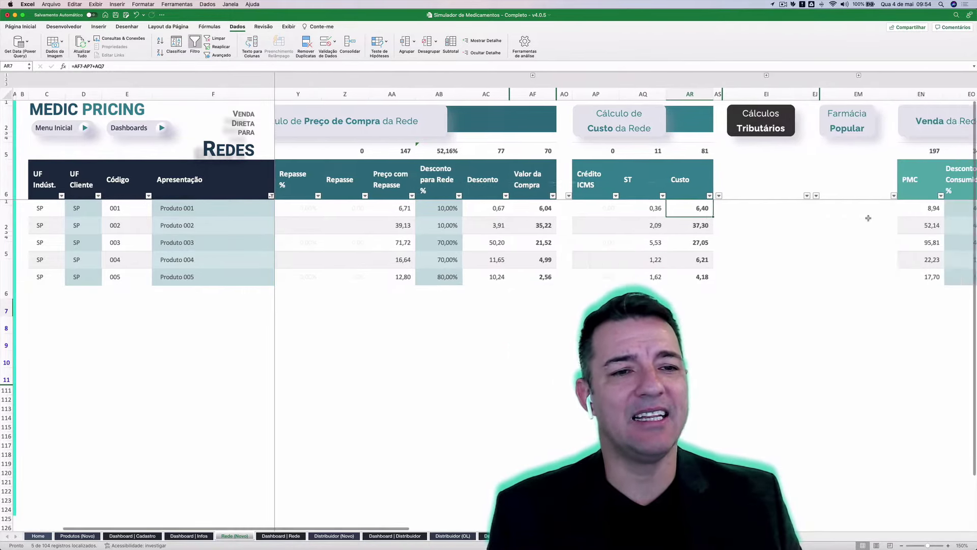
scroll(868, 218, "right", 3)
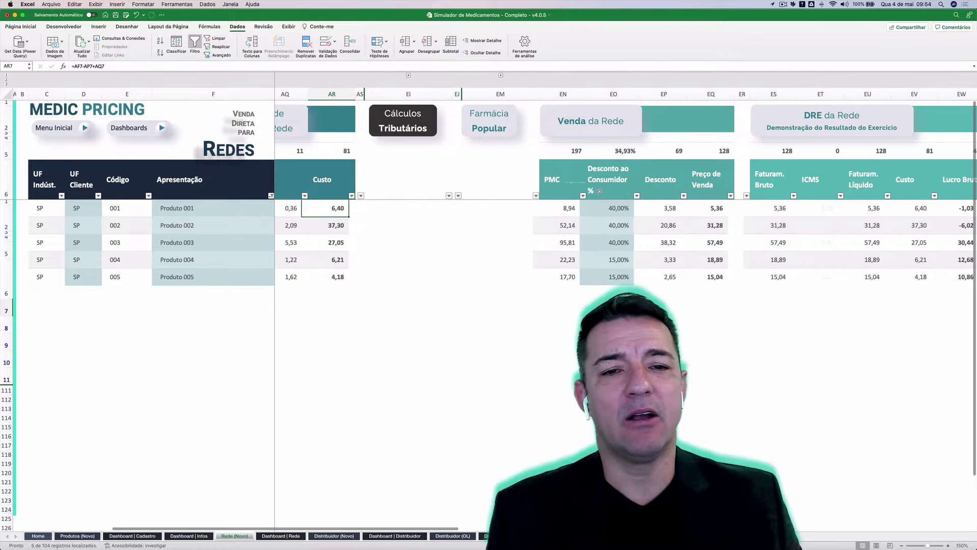
Step: Set Desconto ao Consumidor % to 10% for Produto 001 and Produto 002 in the Venda da Rede block
left_click(573, 210)
scroll(571, 225, "left", 5)
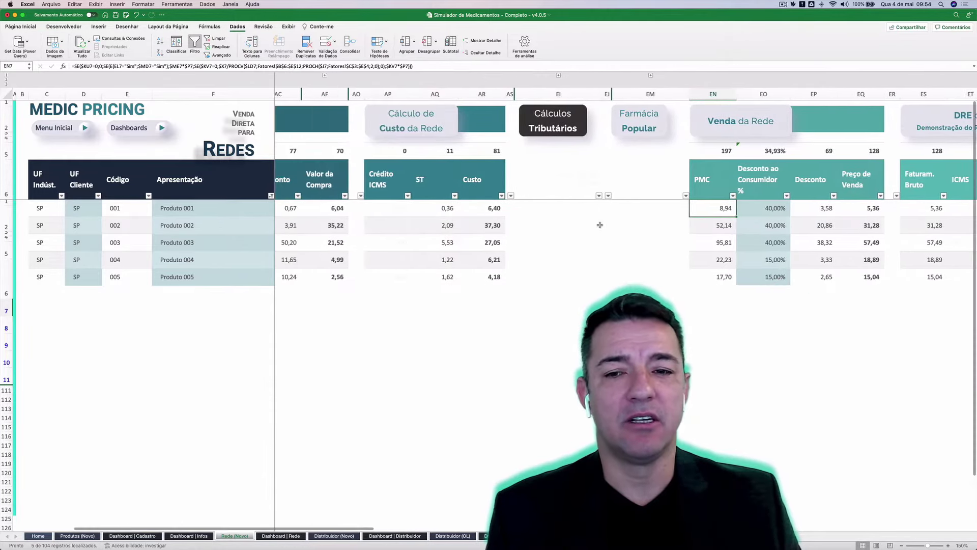
left_click(859, 208)
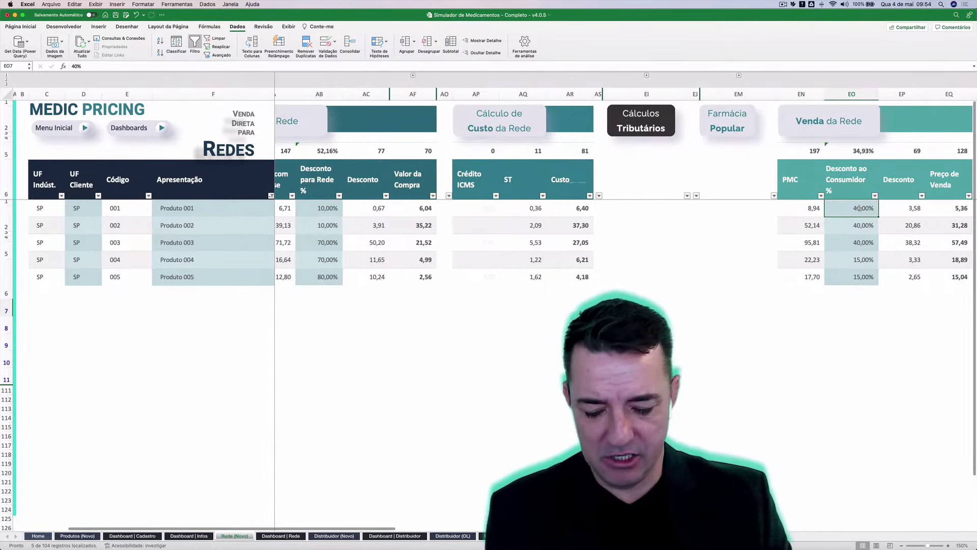
type("10")
key("Return")
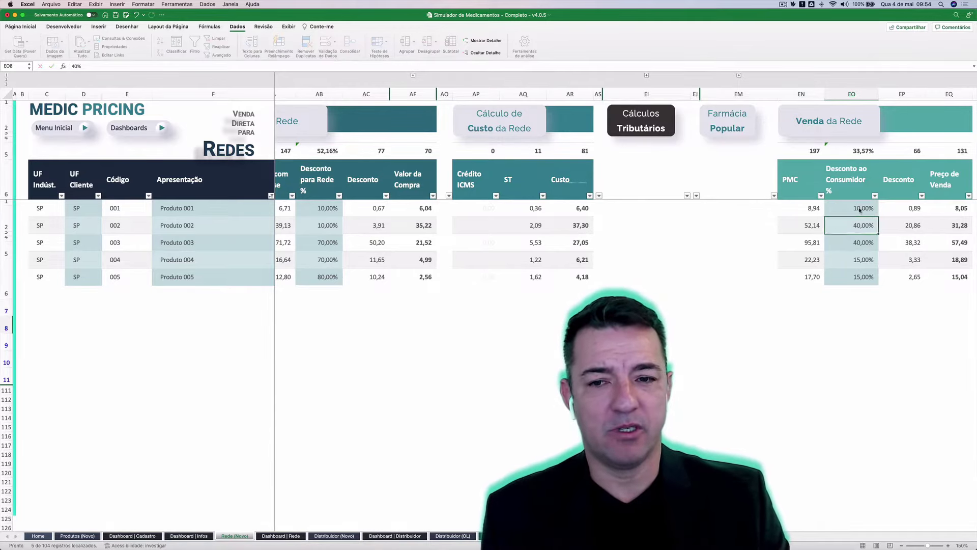
type("10")
key("Return")
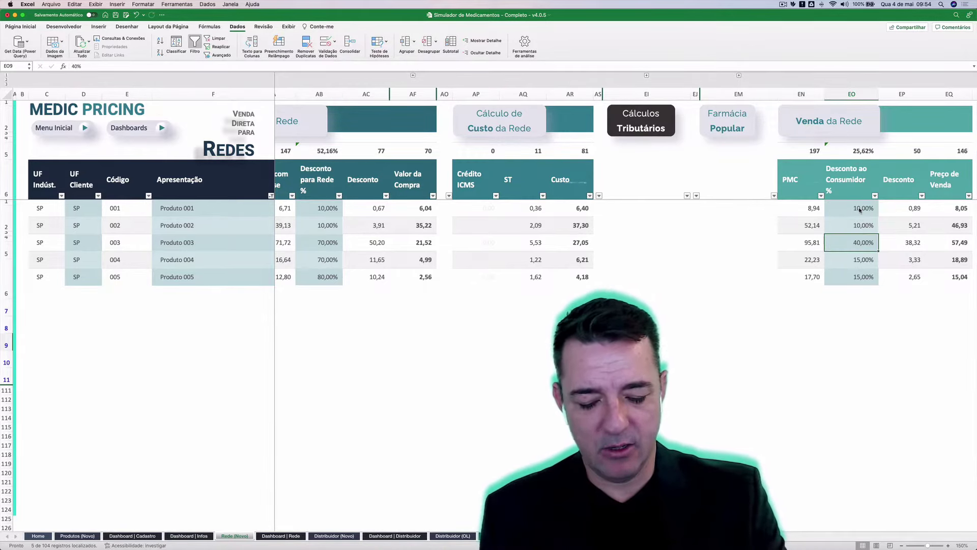
Step: Set Desconto ao Consumidor % to 50% for Produto 003 and Produto 004, and to 60% for Produto 005
type("50")
key("Return")
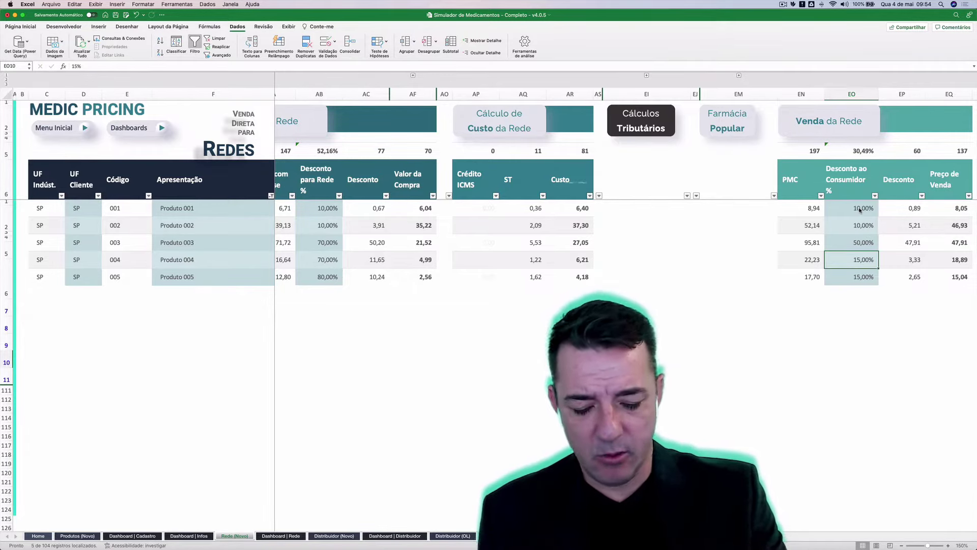
type("50")
key("Return")
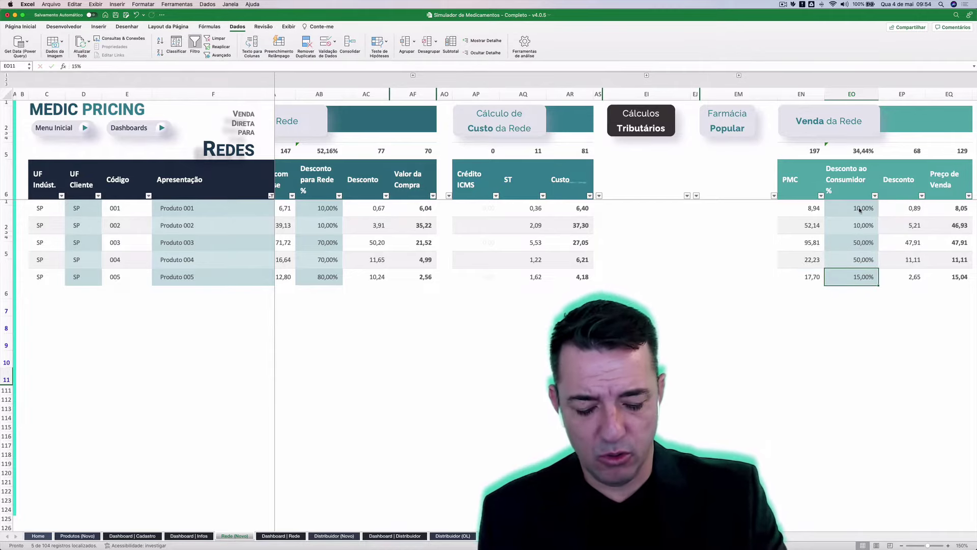
type("60")
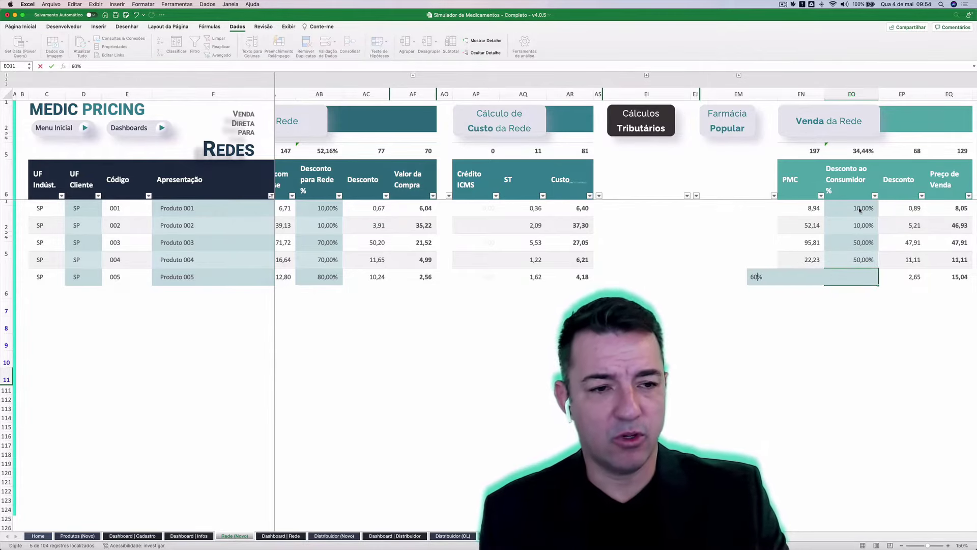
key("Return")
Step: Examine the products' Preço de Venda, then Faturam. Bruto and Margem % in the DRE da Rede block
scroll(924, 244, "right", 5)
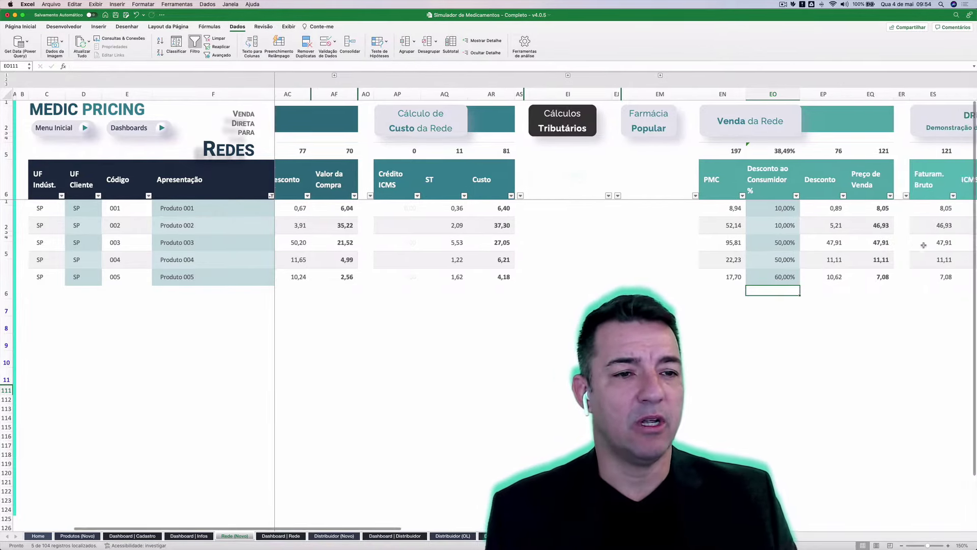
left_click_drag(722, 207, 738, 278)
scroll(787, 249, "right", 1)
scroll(787, 248, "right", 5)
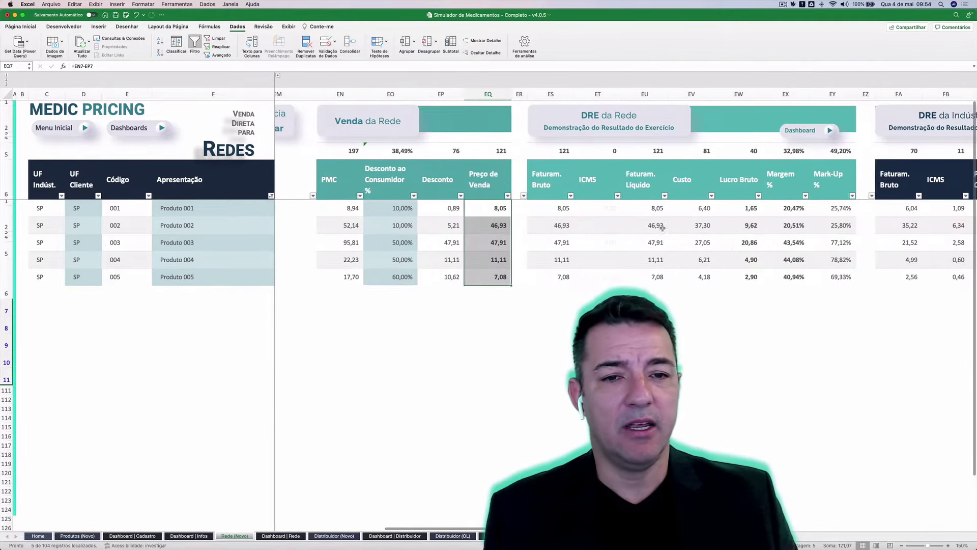
left_click(537, 210)
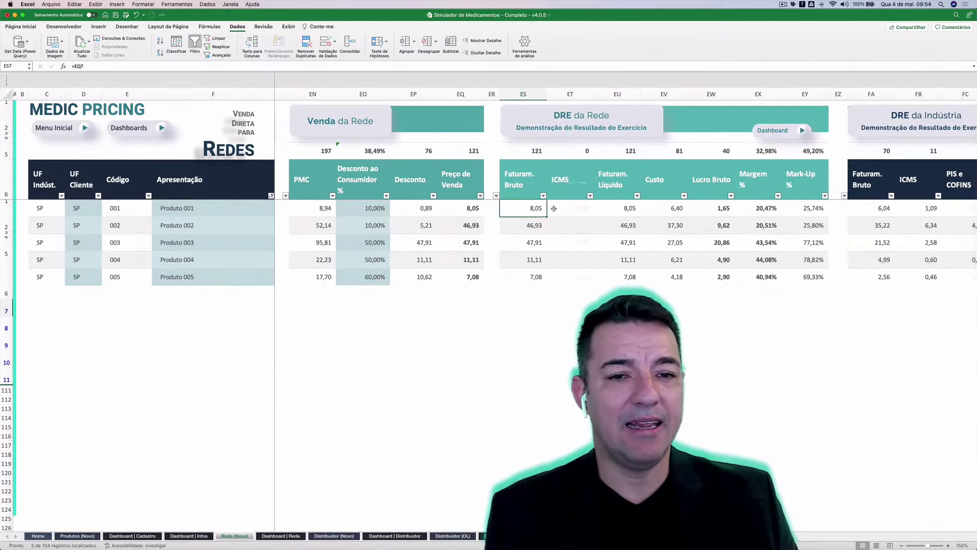
left_click(760, 210)
left_click(765, 224)
left_click(768, 242)
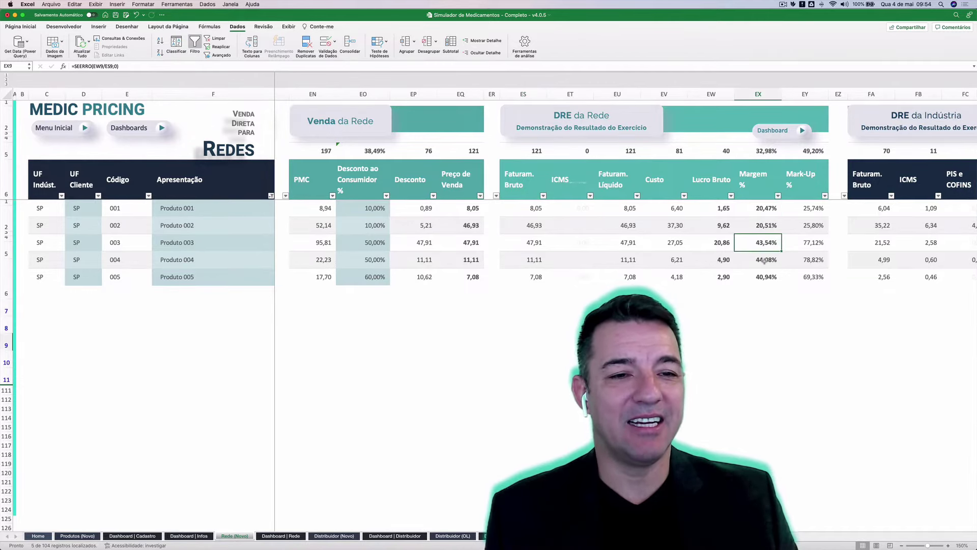
left_click(766, 261)
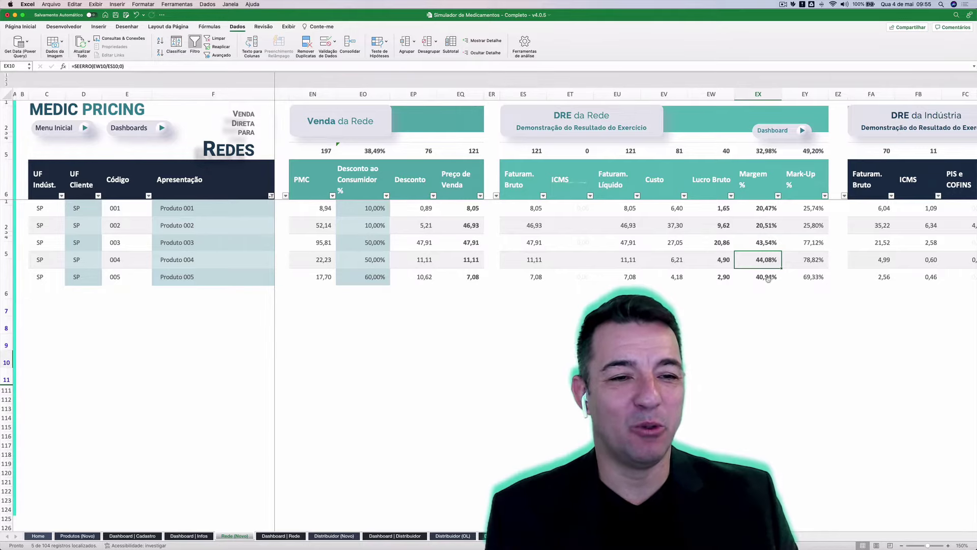
left_click(768, 279)
left_click(762, 261)
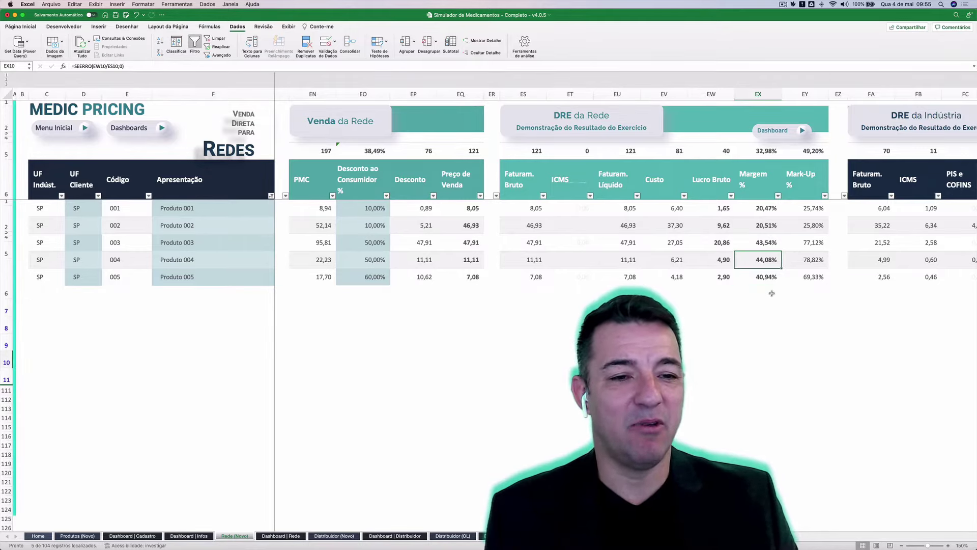
left_click(764, 211)
left_click(767, 225)
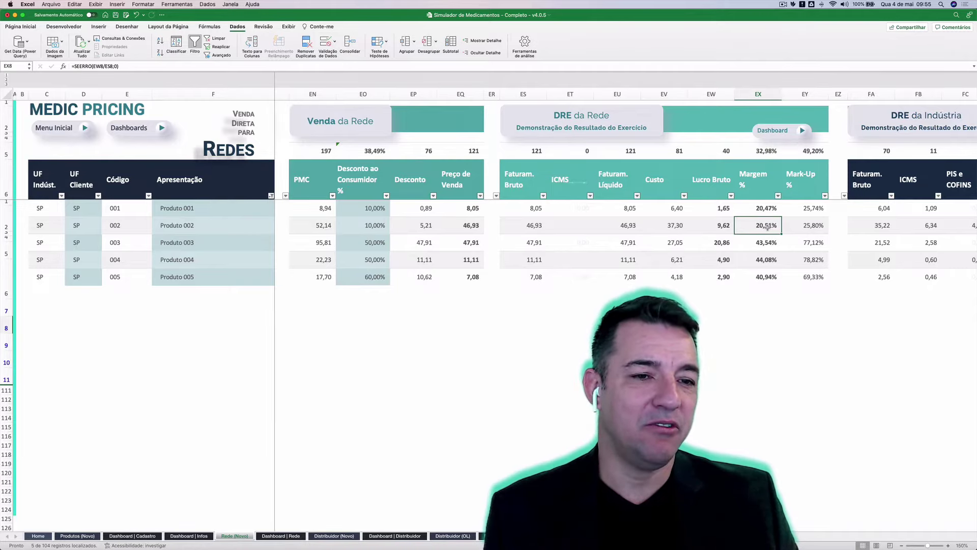
Step: Compare the Lucro Bruto of Produto 002 and Produto 005, checking Produto 005's Custo, Faturam. Líquido and Margem %
left_click(723, 225)
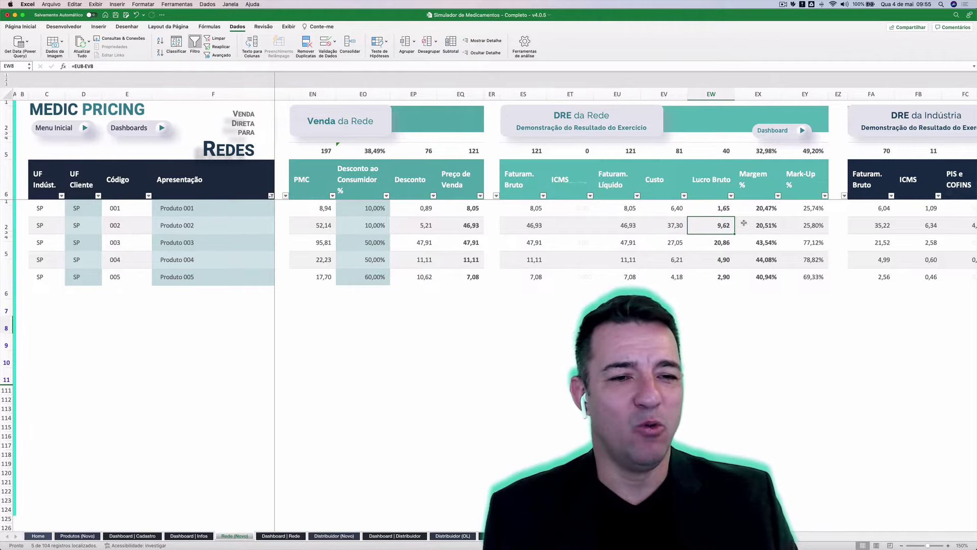
left_click(730, 276)
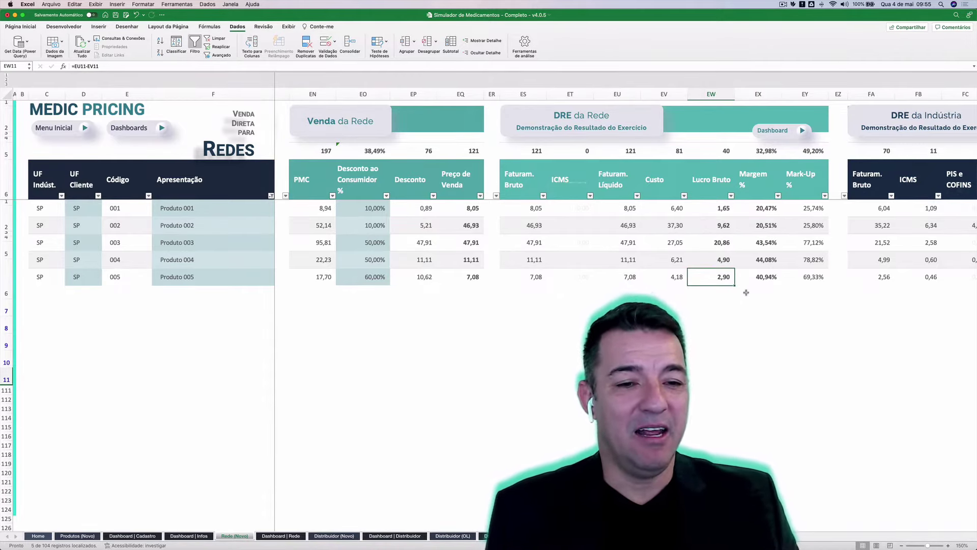
left_click(674, 275)
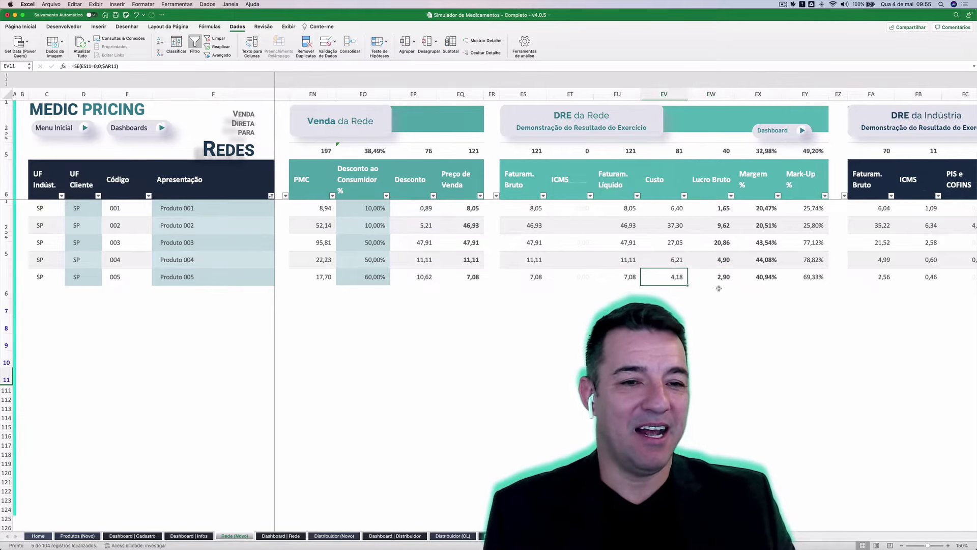
left_click(629, 280)
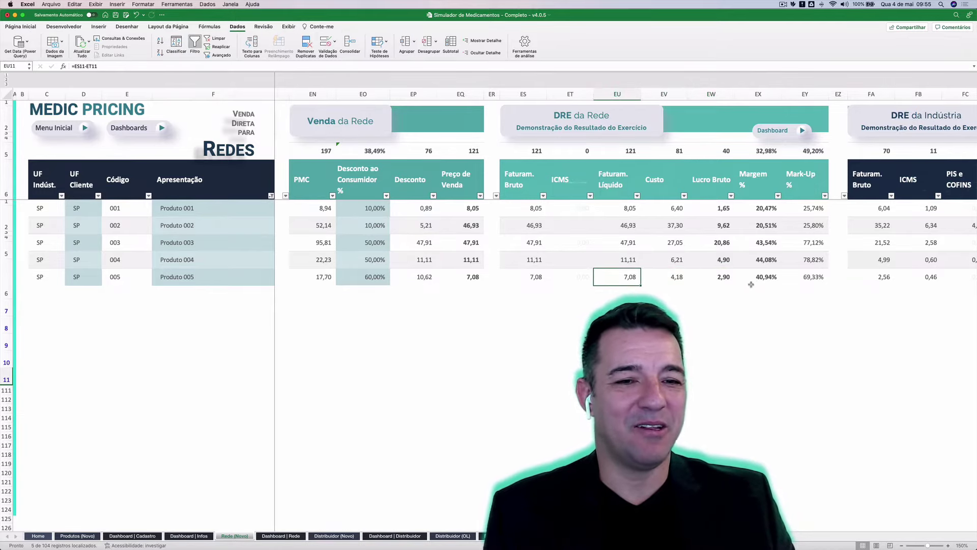
left_click(730, 279)
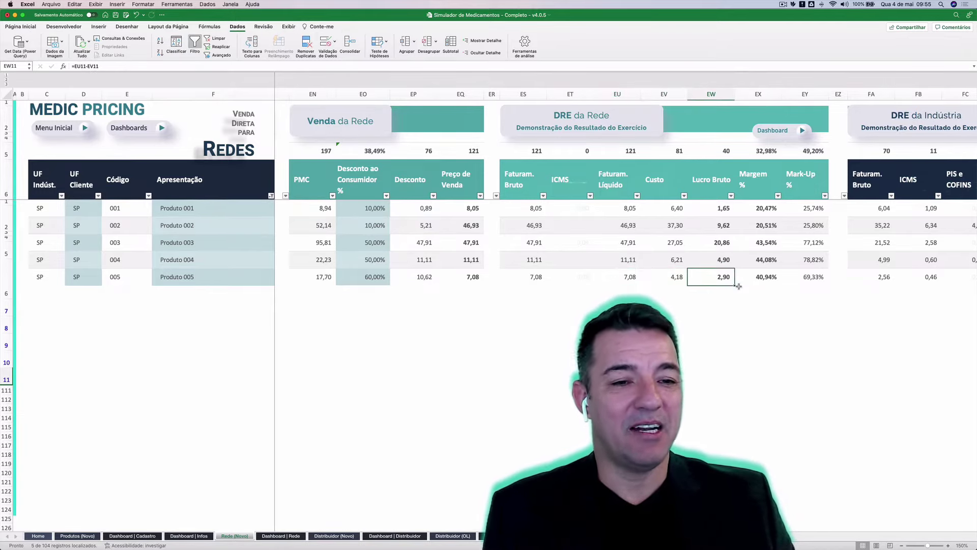
left_click(764, 279)
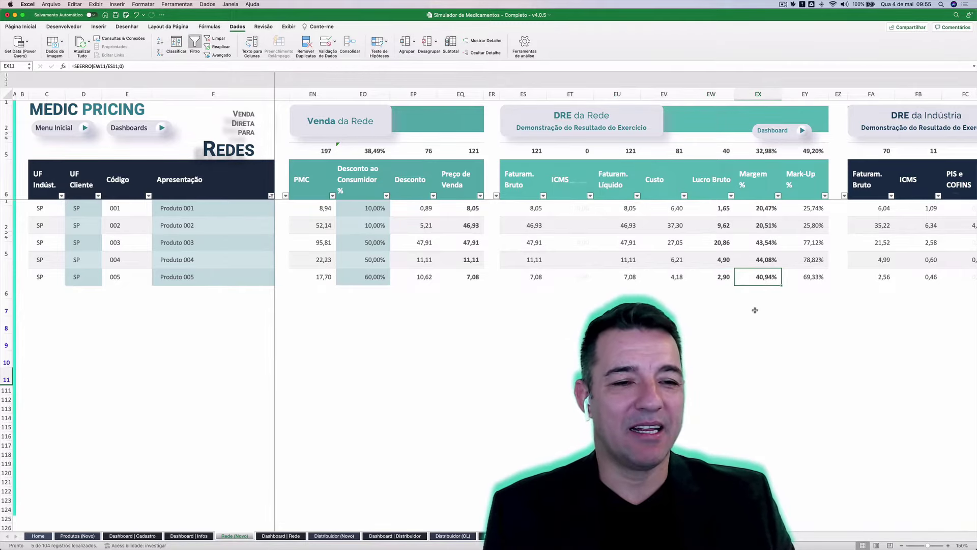
left_click(721, 279)
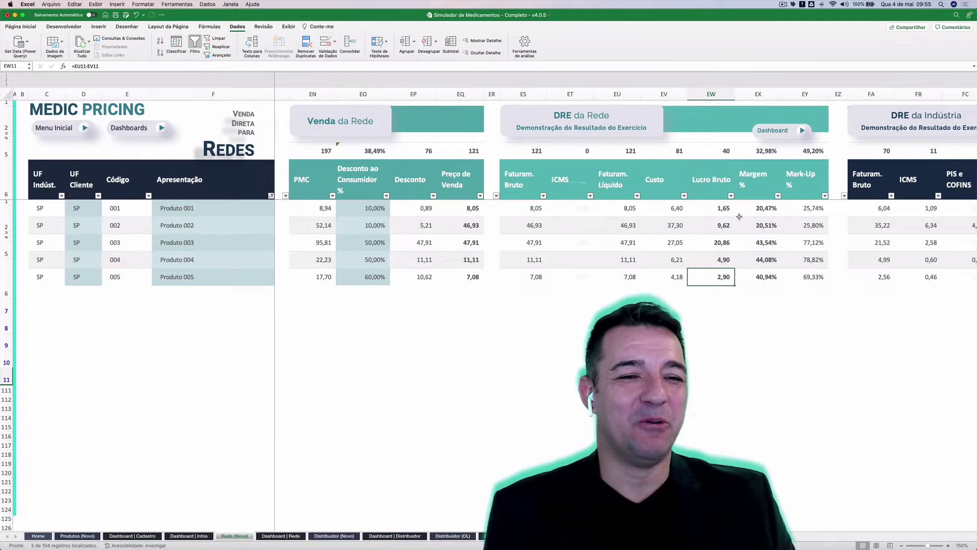
left_click(725, 226)
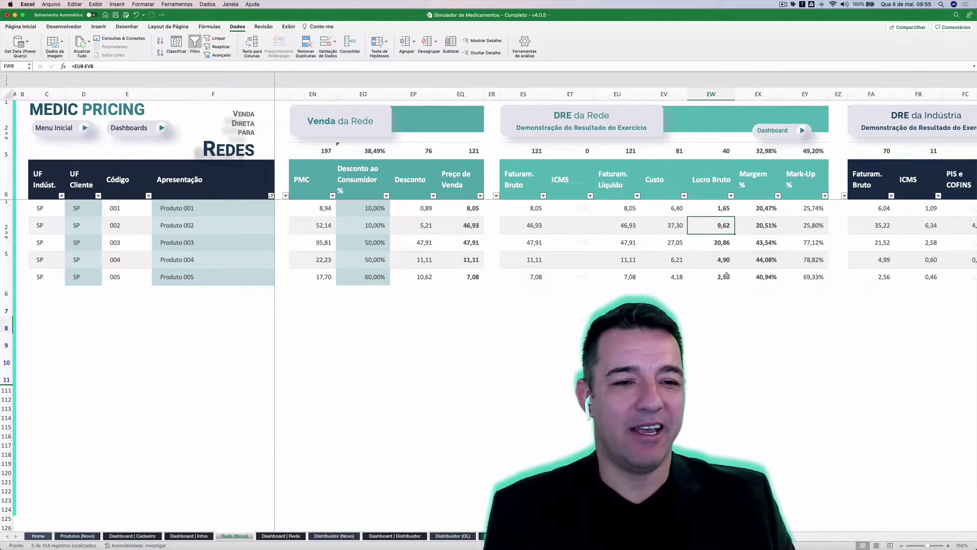
Step: Compare the Lucro Bruto of Produto 001, Produto 002 and Produto 003 with Produto 005's Lucro Bruto and Margem % in the DRE da Rede block
left_click(727, 275)
left_click(722, 226)
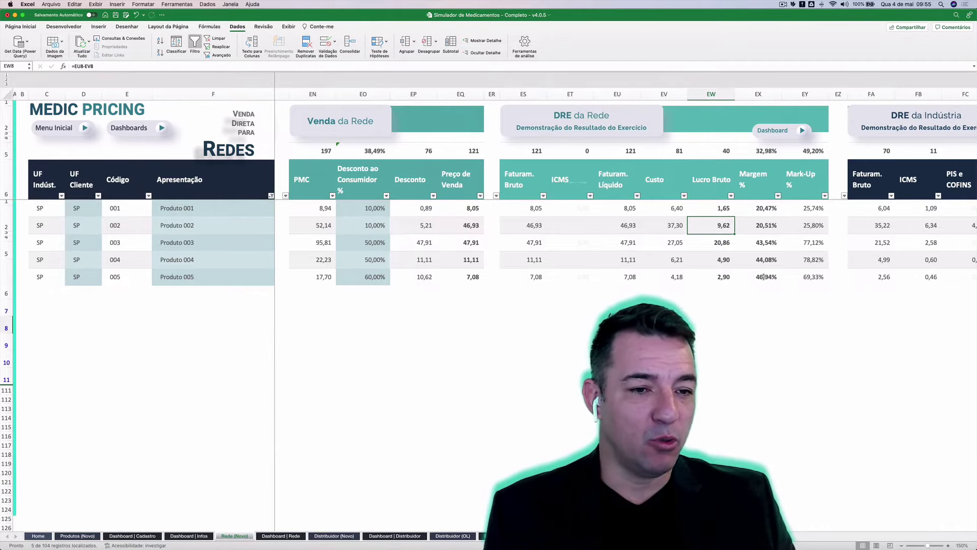
left_click(763, 276)
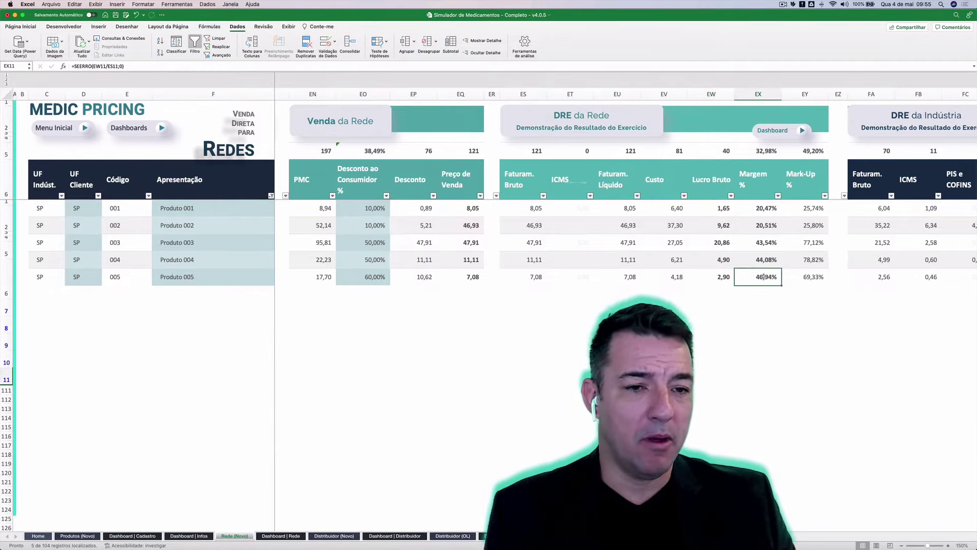
left_click(724, 228)
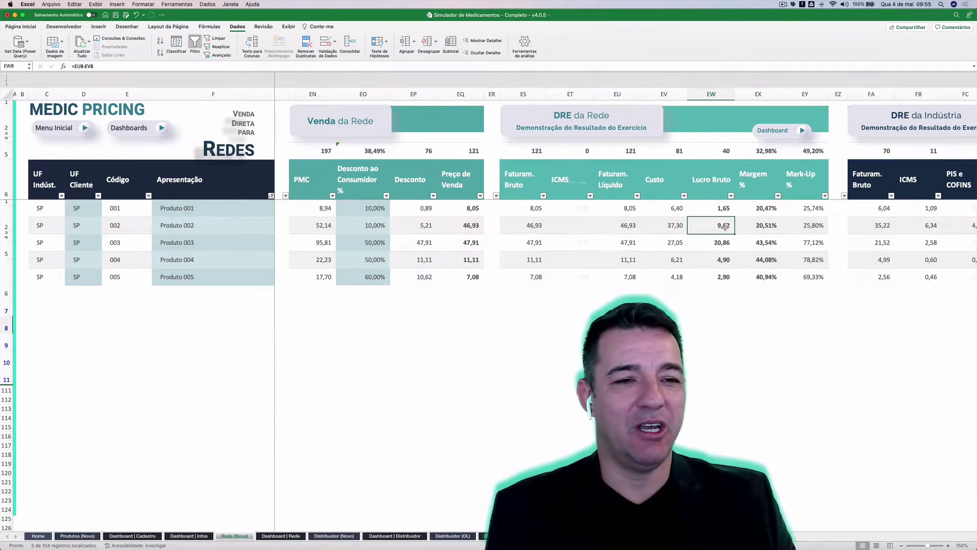
scroll(724, 227, "left", 5)
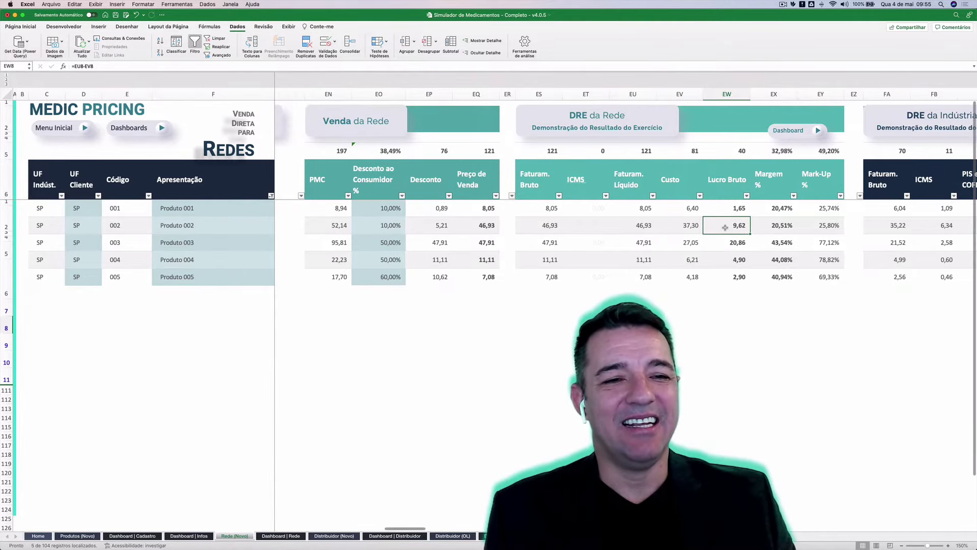
scroll(725, 228, "left", 3)
scroll(725, 227, "right", 6)
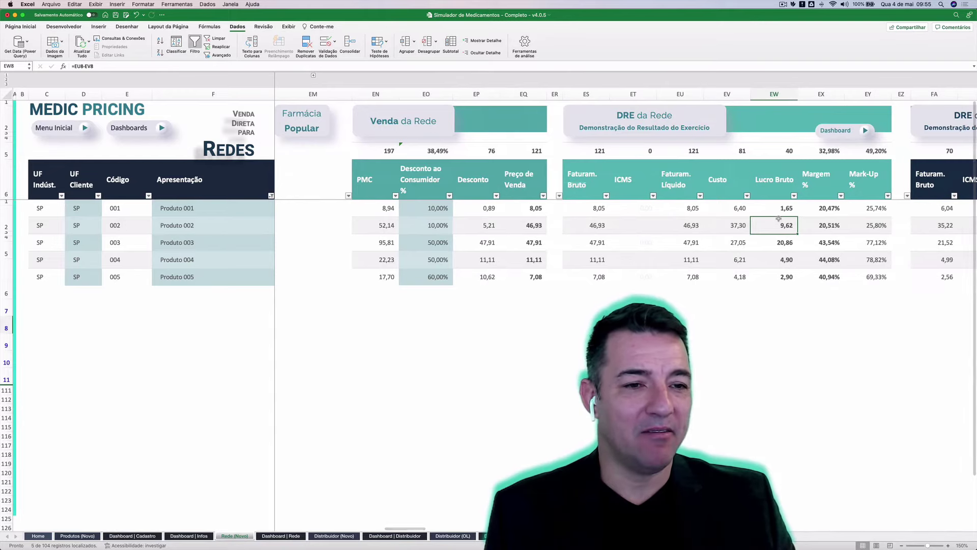
left_click(782, 209)
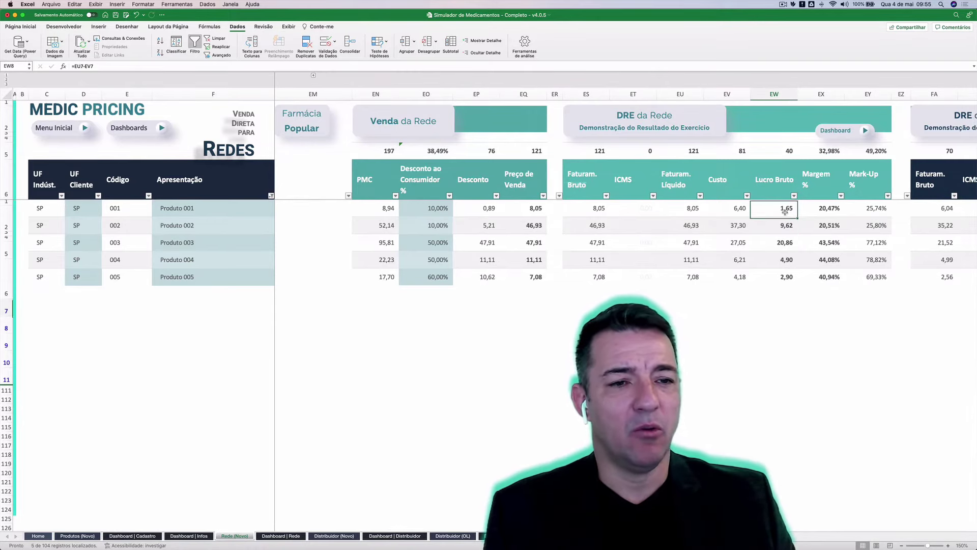
left_click(783, 226)
left_click(784, 242)
Step: Set the Volume to 1000 for Produto 001, 500 for Produto 002 and 300 for Produto 003
scroll(644, 262, "left", 5)
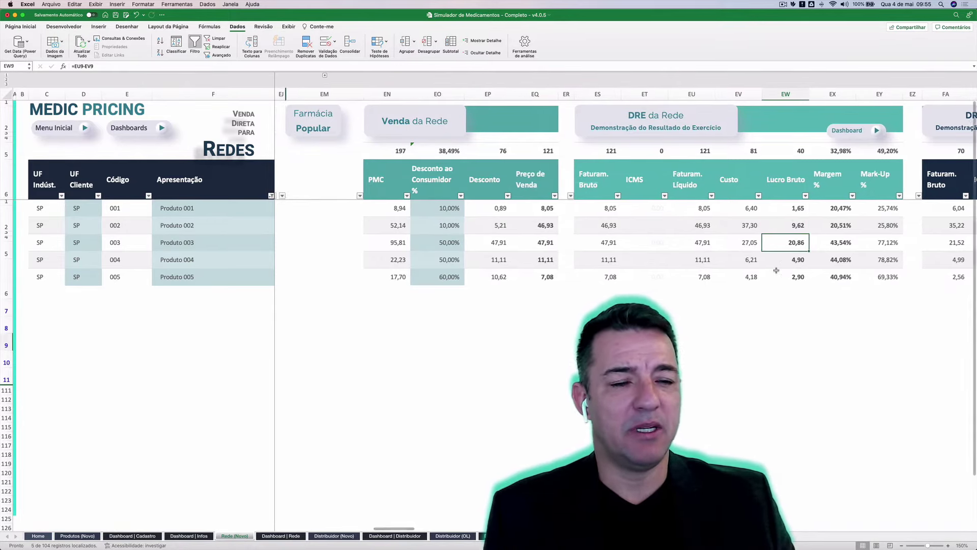
scroll(644, 262, "left", 10)
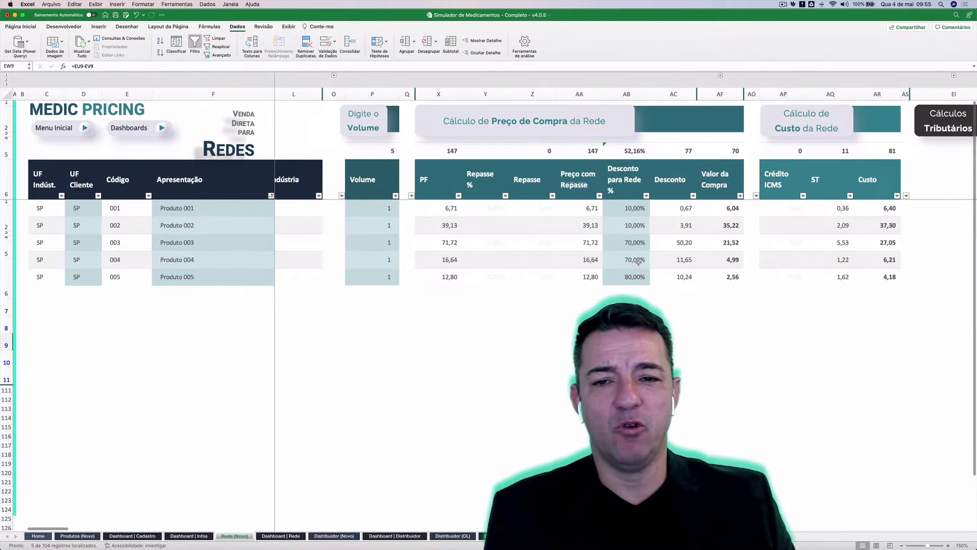
left_click(385, 210)
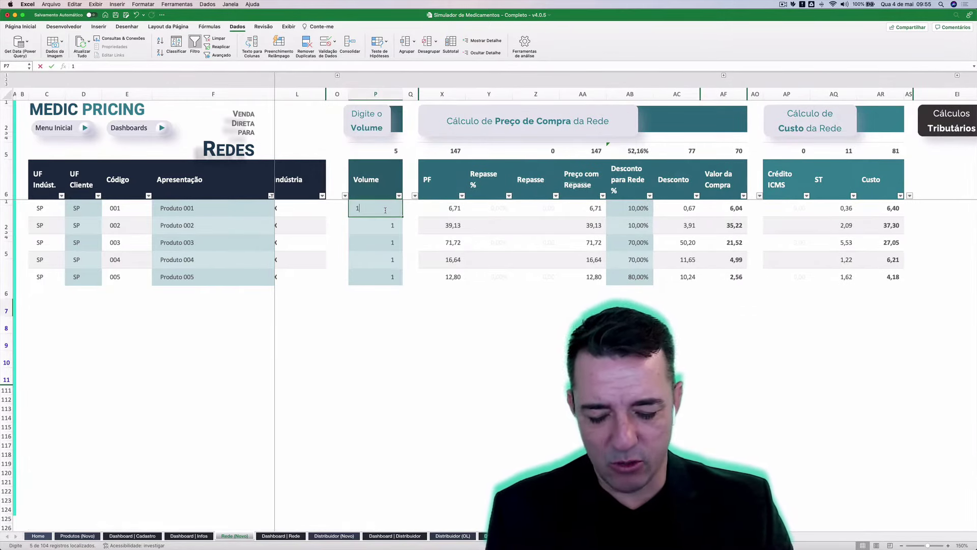
type("1000")
key("Return")
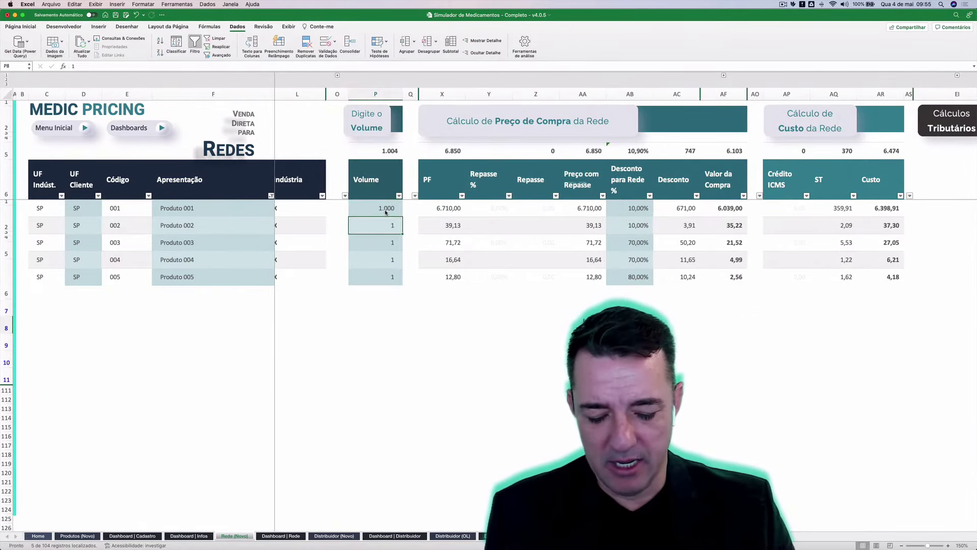
type("500")
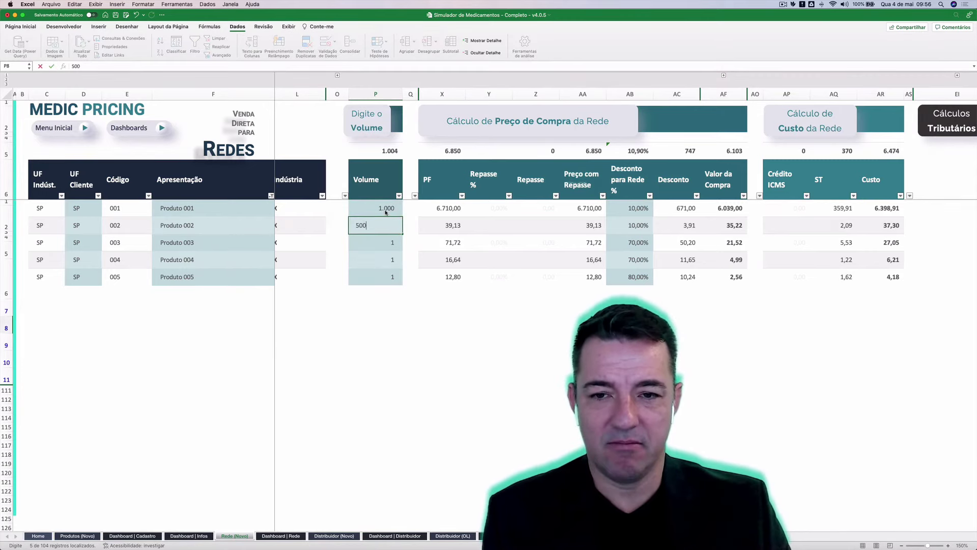
key("Return")
type("300")
key("Return")
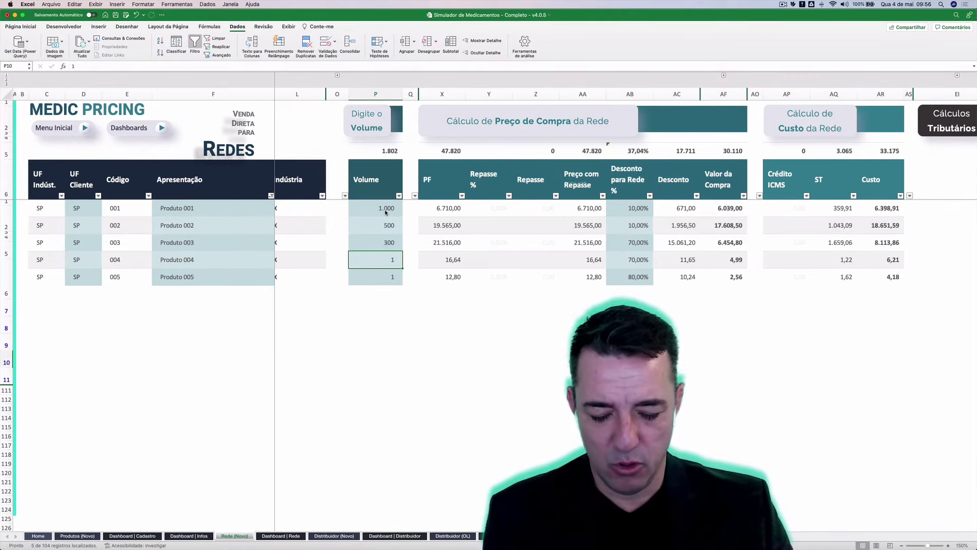
Step: Set the Volume to 200 for Produto 004 and 800 for Produto 005
type("2000")
key("BackSpace")
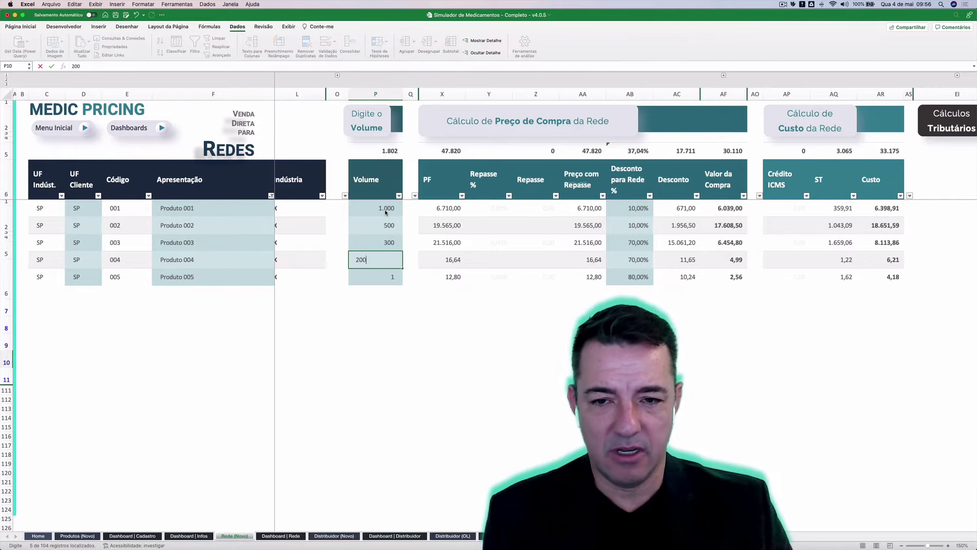
key("Return")
type("800")
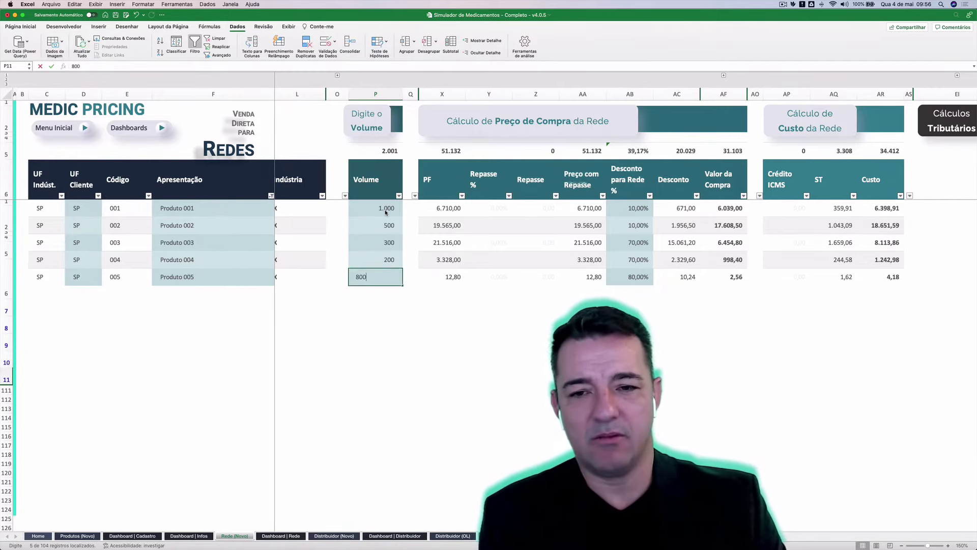
key("Return")
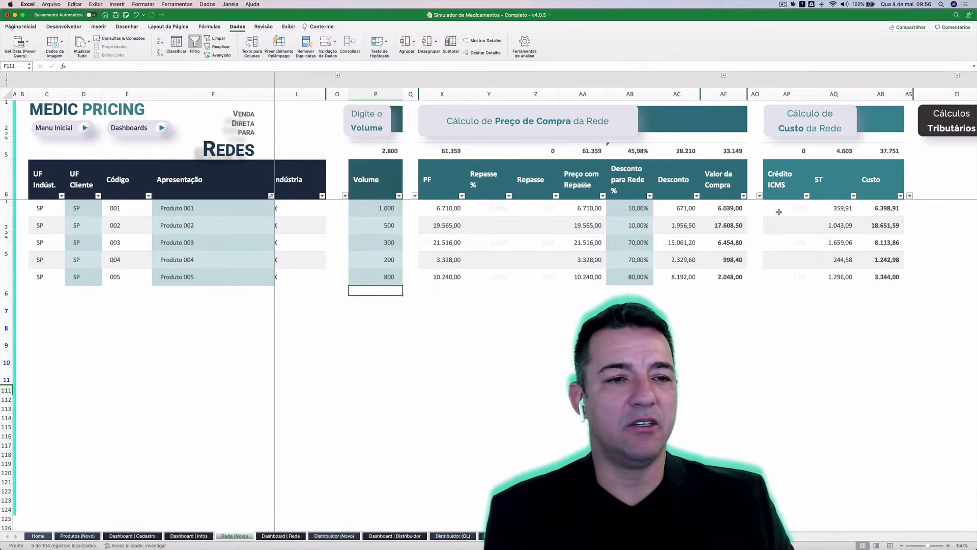
Step: Check the overall Margem % in the totals row of the DRE da Rede block
scroll(778, 212, "right", 15)
scroll(778, 211, "right", 4)
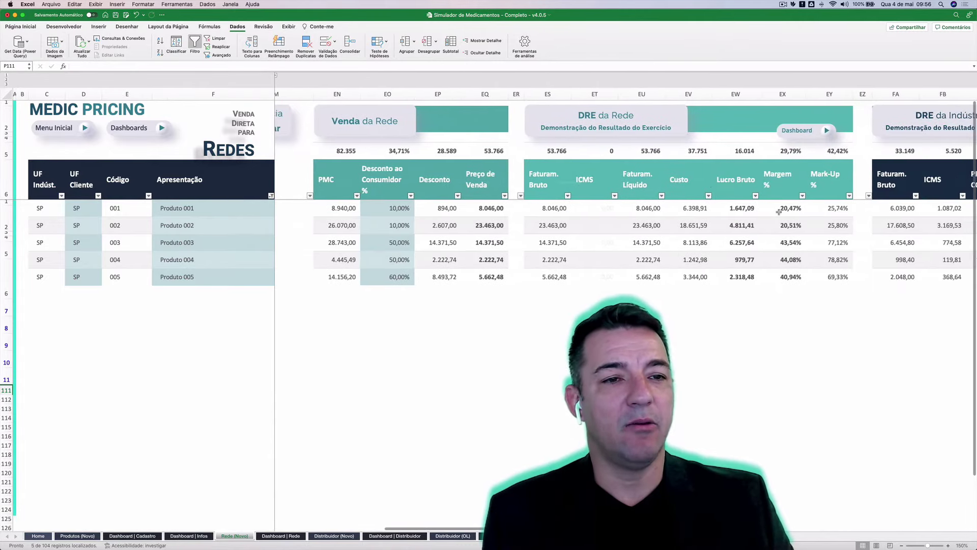
left_click(780, 151)
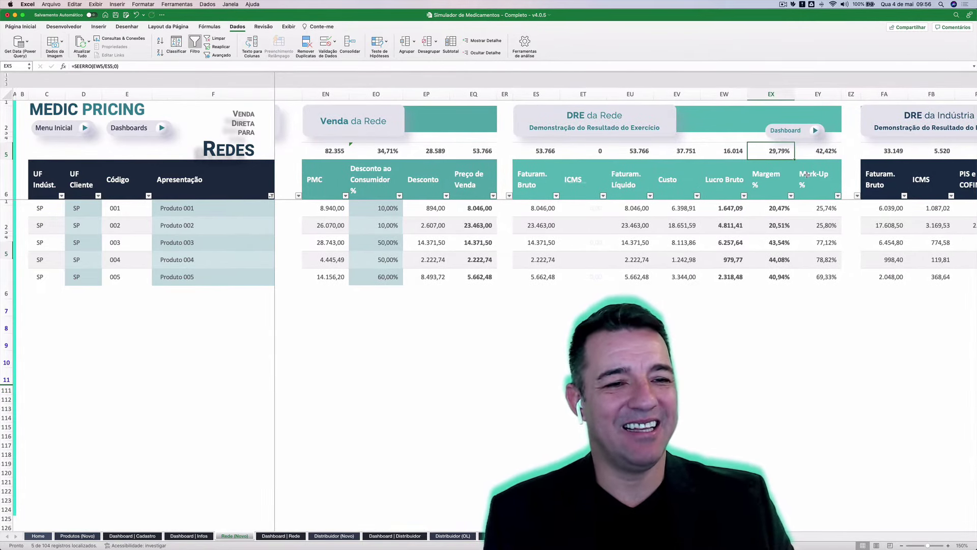
Step: Open the Rede dashboard to review the Visão da Farmácia indicators, and return to the simulator
scroll(816, 134, "left", 1)
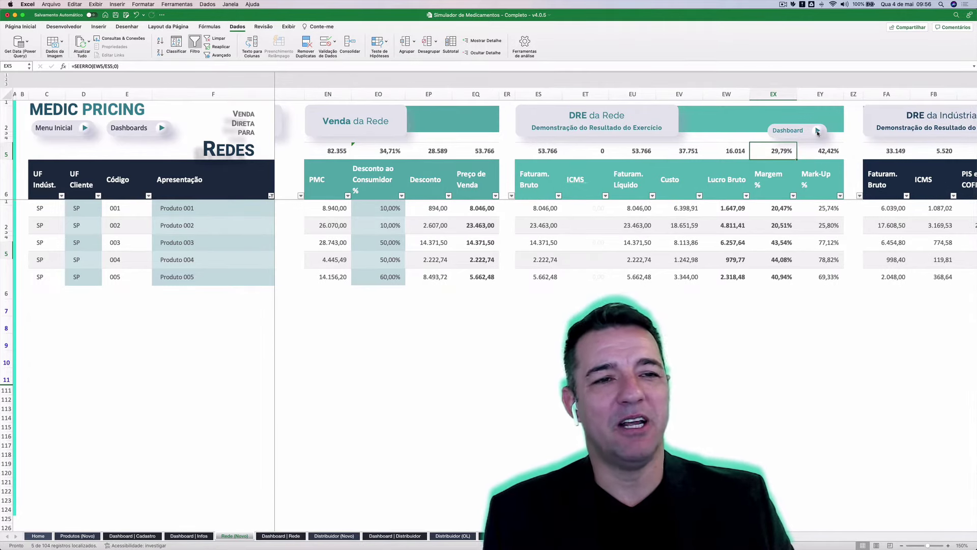
left_click(816, 131)
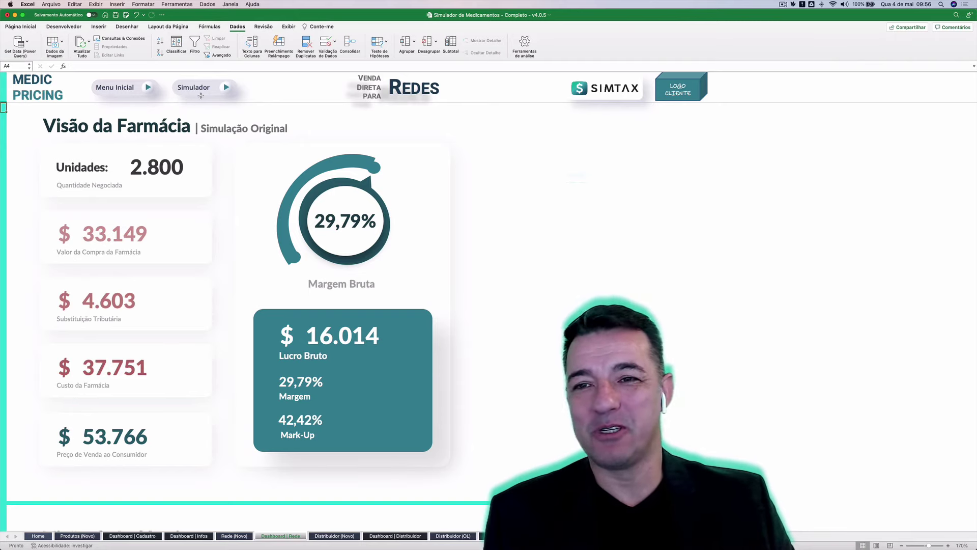
left_click(225, 88)
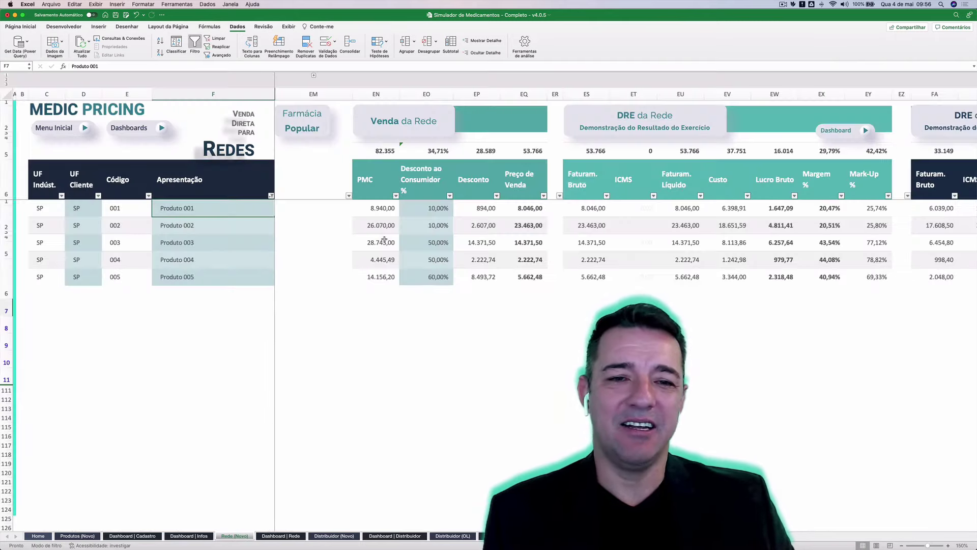
Step: Capture area screenshots of the DRE da Rede block alone and of the product names together with that block
scroll(384, 238, "left", 5)
scroll(384, 238, "right", 8)
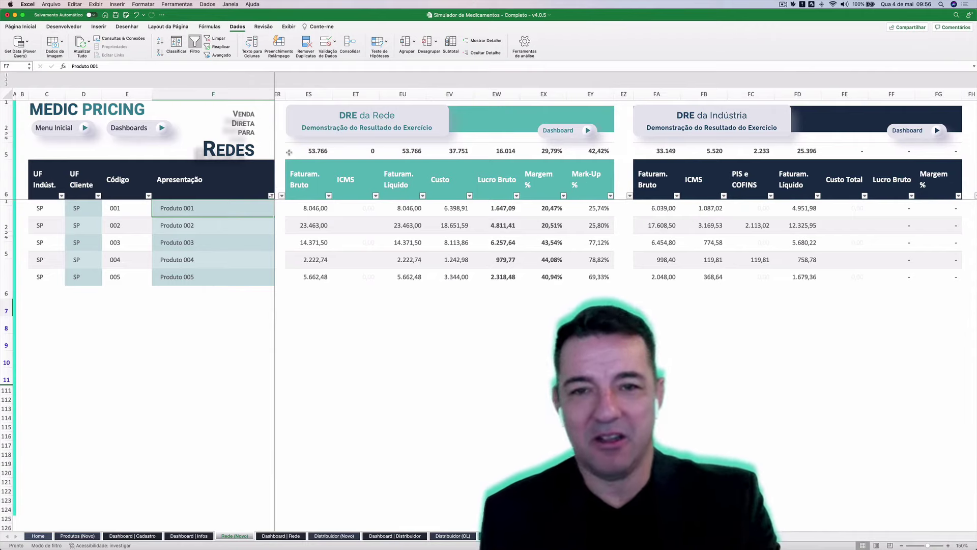
key("super+shift+4")
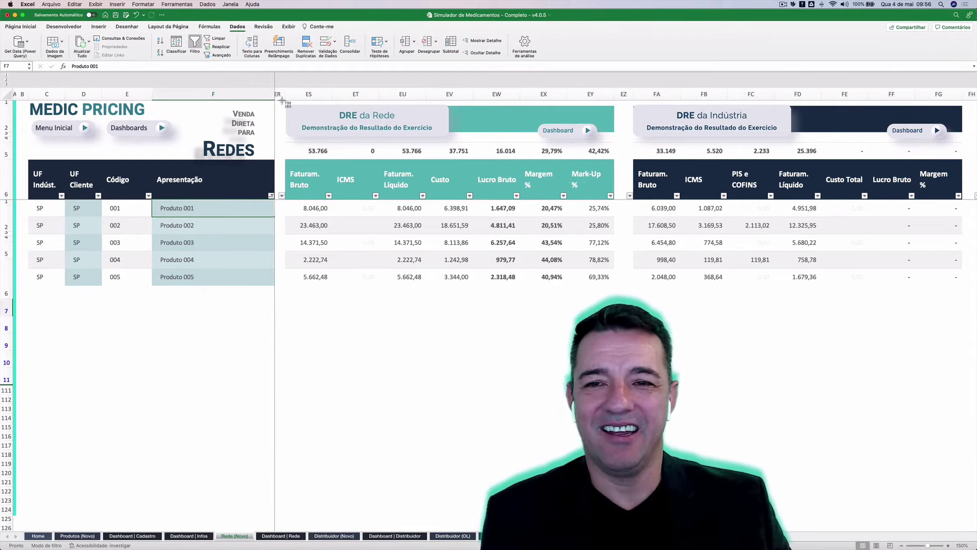
left_click_drag(281, 100, 619, 290)
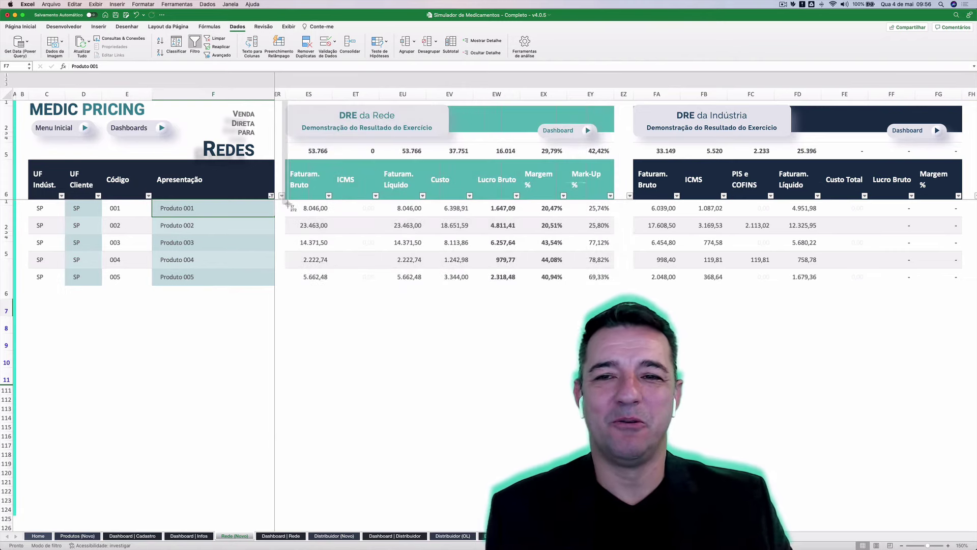
key("super+shift+4")
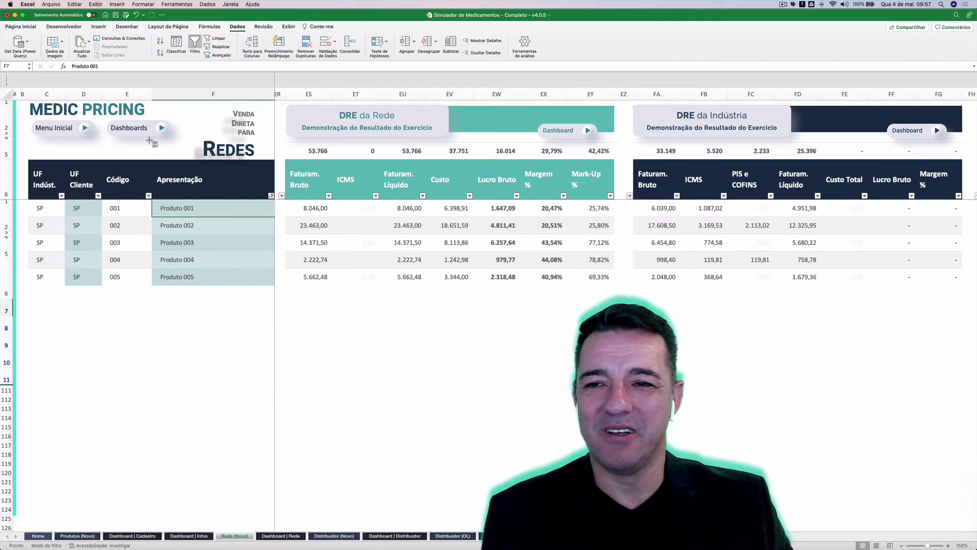
left_click_drag(150, 141, 626, 288)
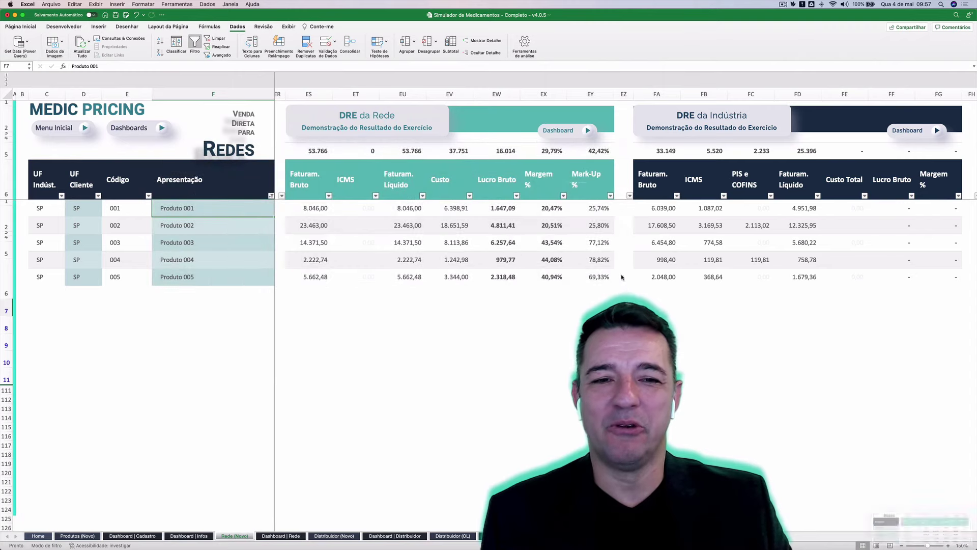